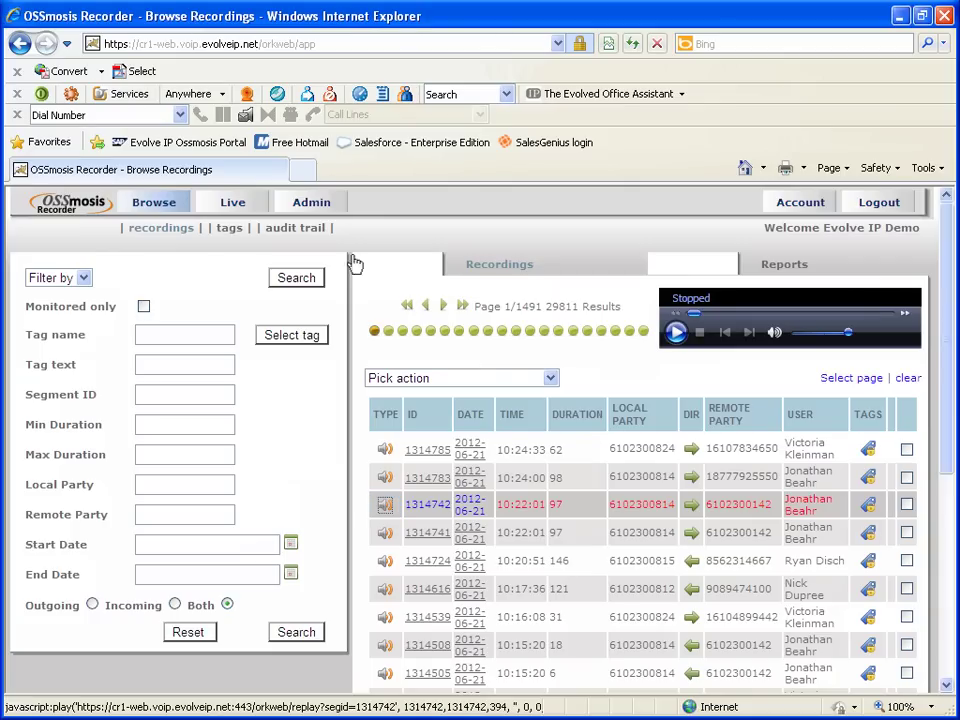
# Play call 1314742, then pause, resume, stop and mute it
pyautogui.click(386, 511)
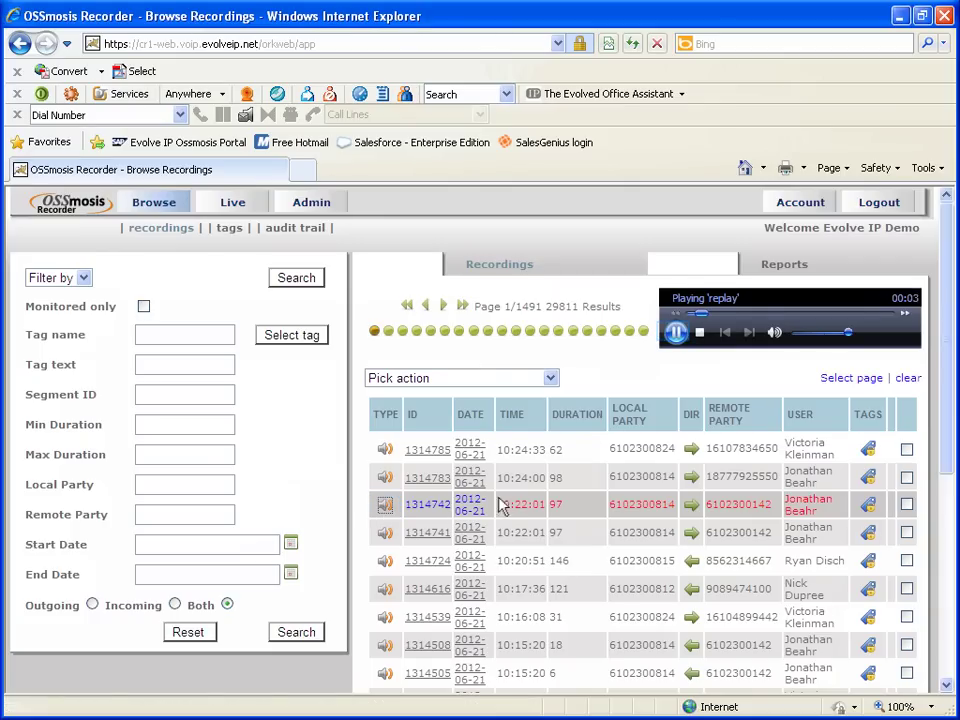
pyautogui.click(676, 333)
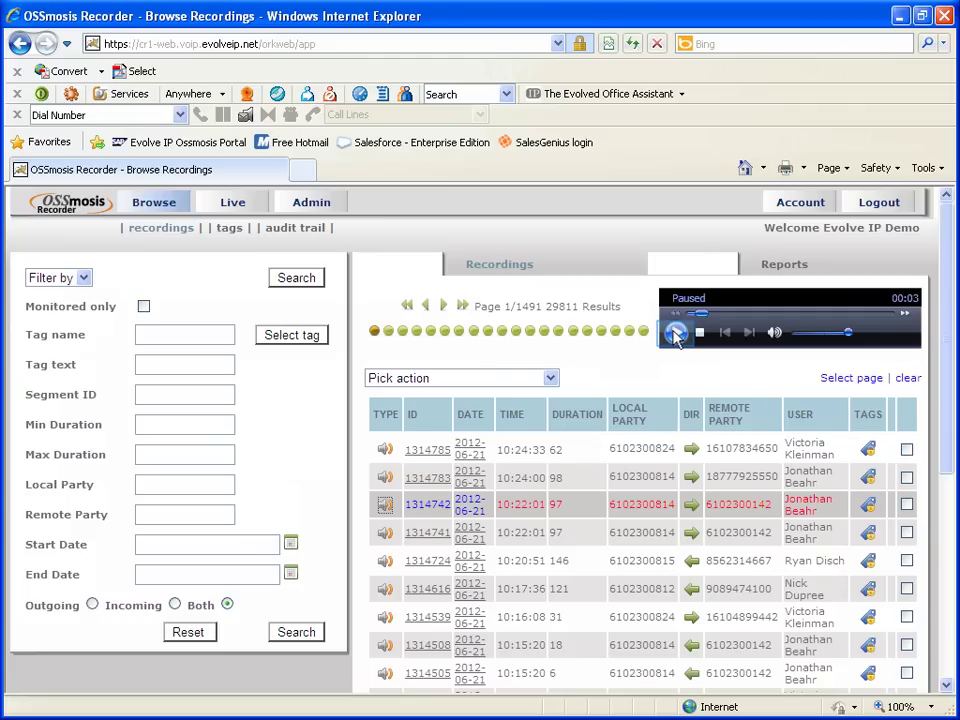
pyautogui.click(676, 334)
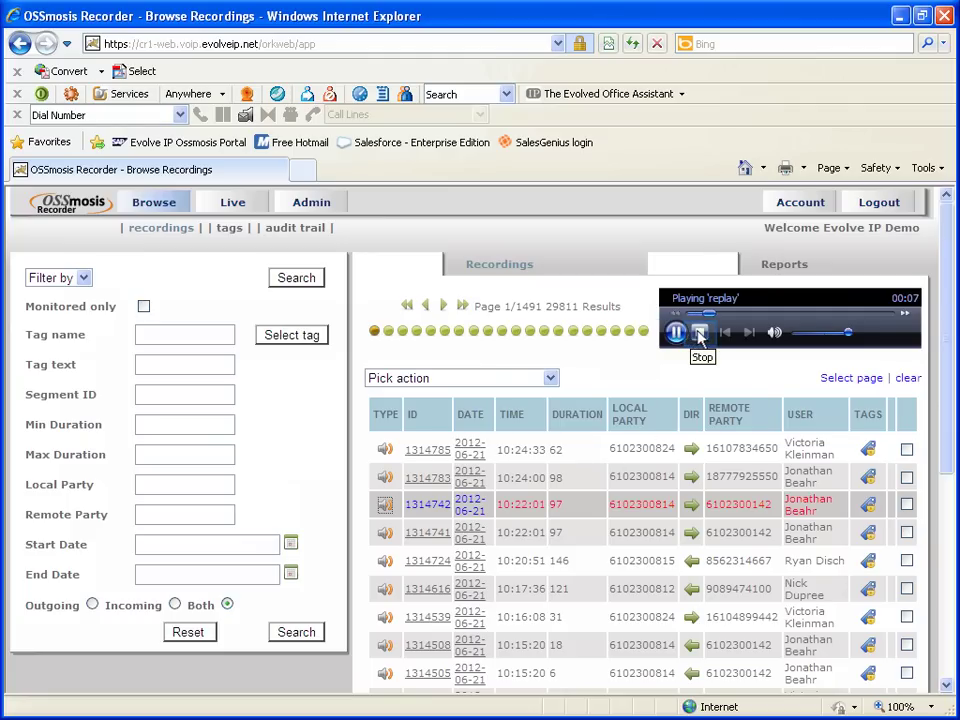
pyautogui.click(701, 335)
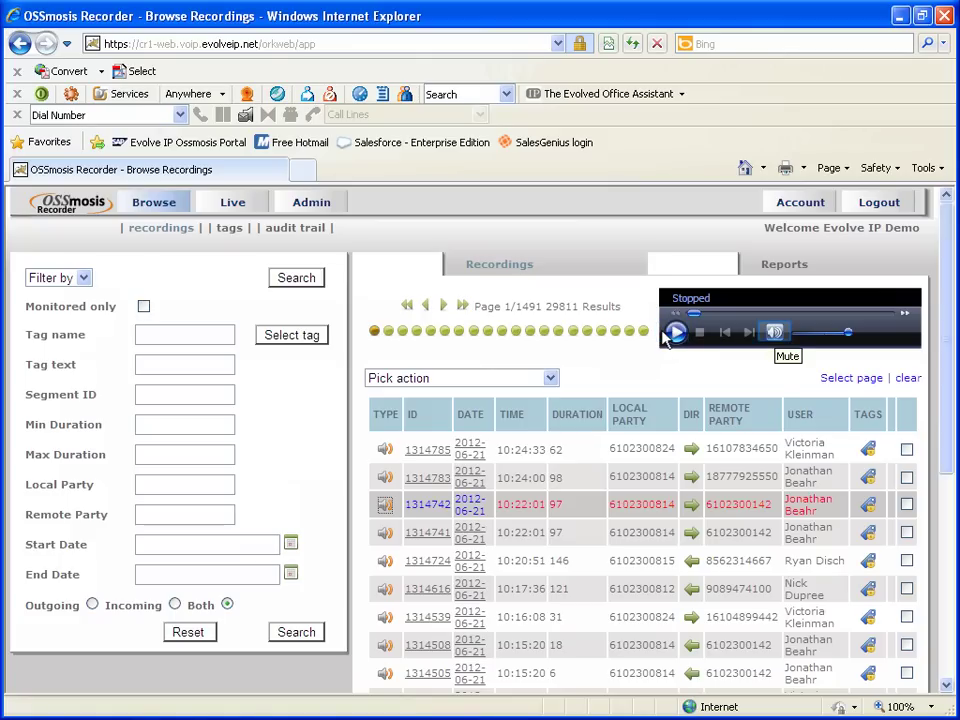
pyautogui.click(776, 333)
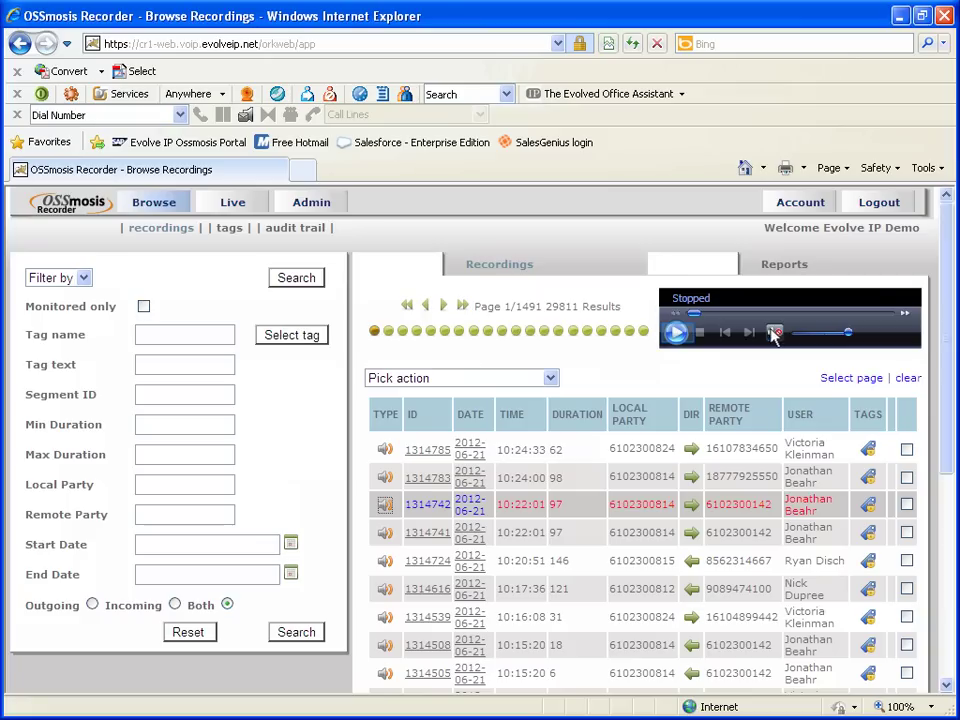
# Restart playback, unmute, toggle fast-forward on and off, and lower the volume slightly
pyautogui.click(674, 333)
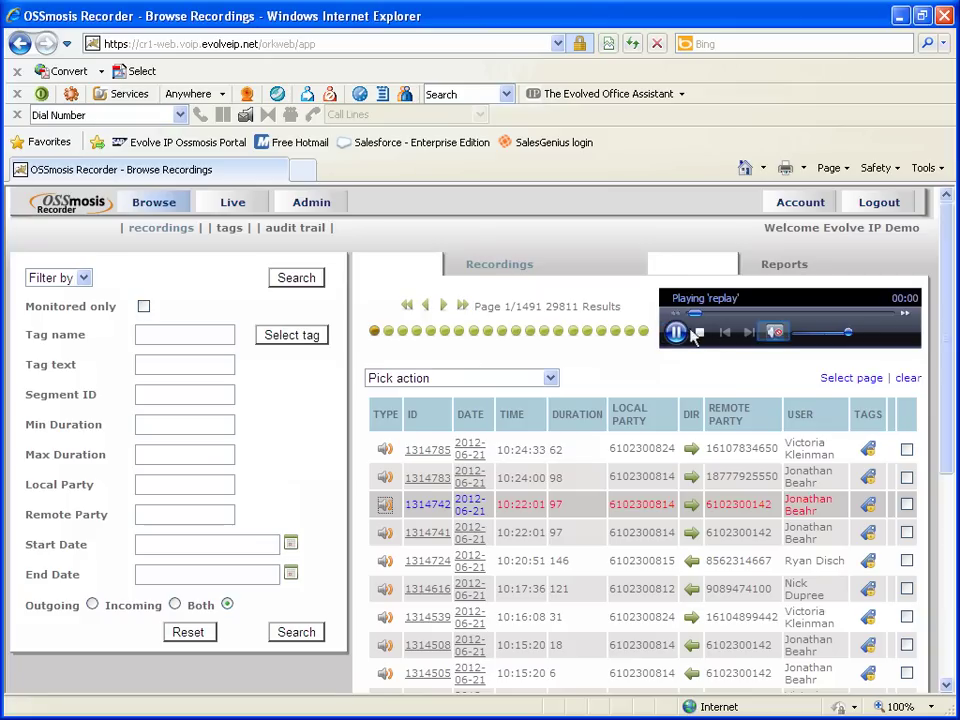
pyautogui.click(776, 333)
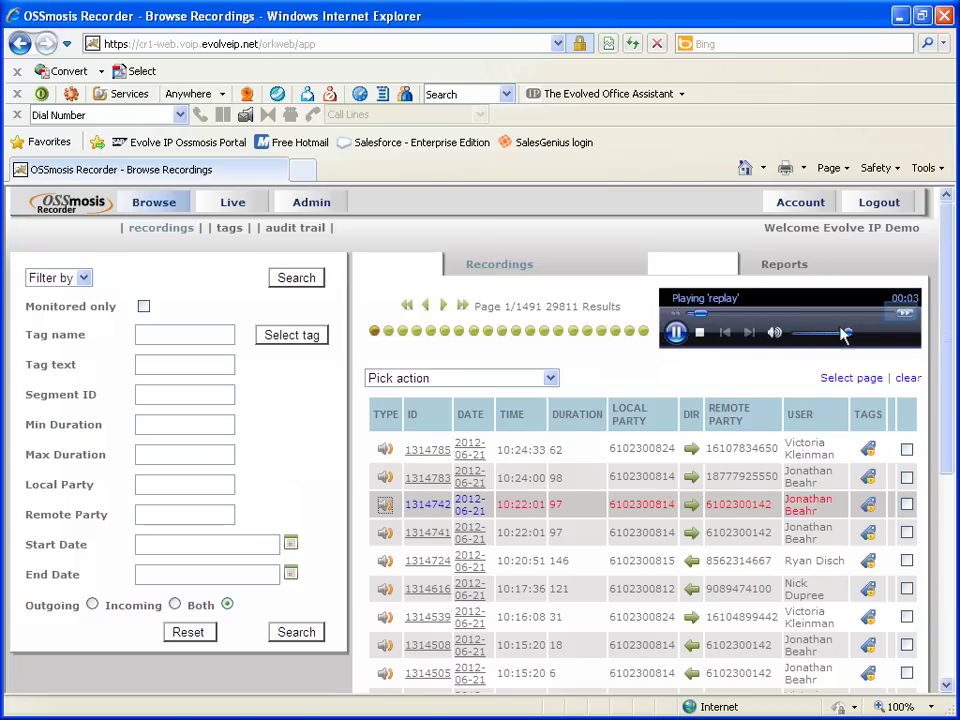
pyautogui.click(903, 317)
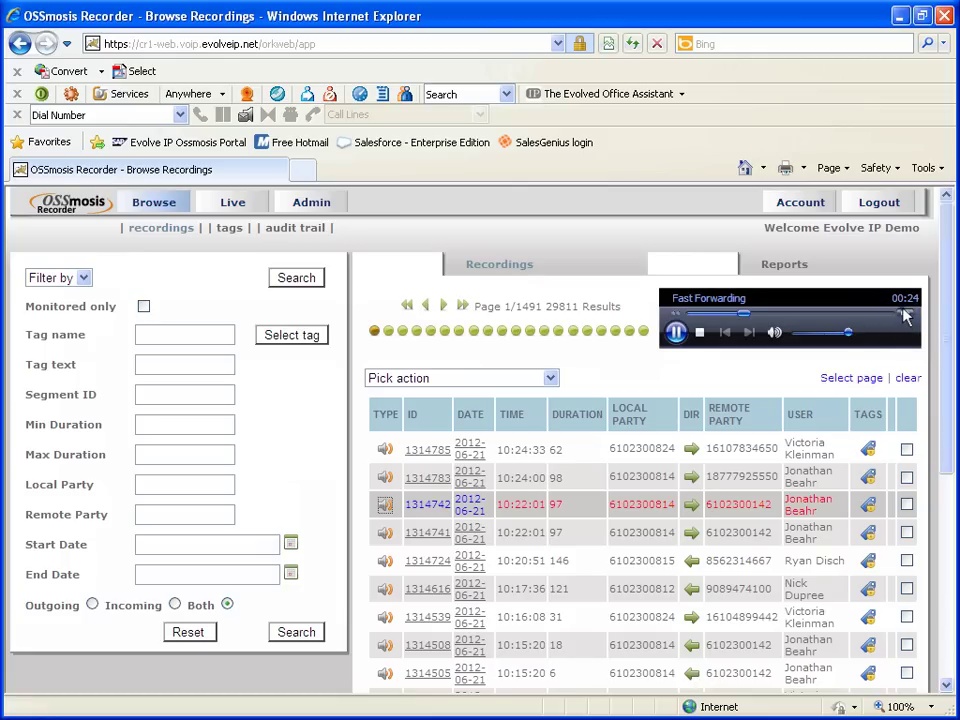
pyautogui.click(904, 317)
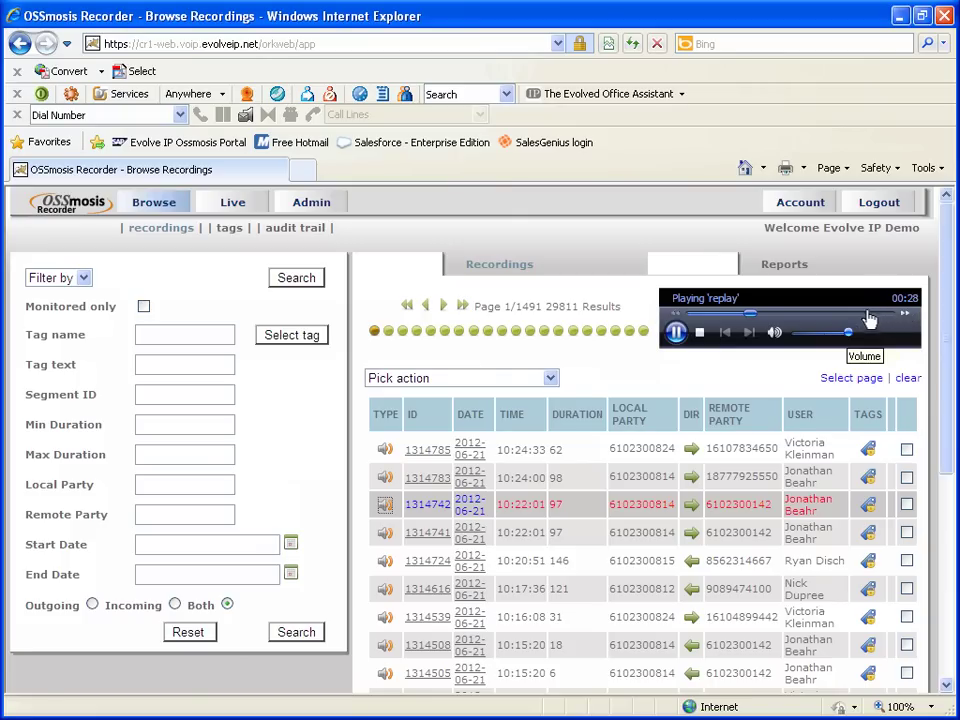
pyautogui.moveTo(845, 338)
pyautogui.mouseDown()
pyautogui.moveTo(821, 336)
pyautogui.moveTo(831, 338)
pyautogui.mouseUp()
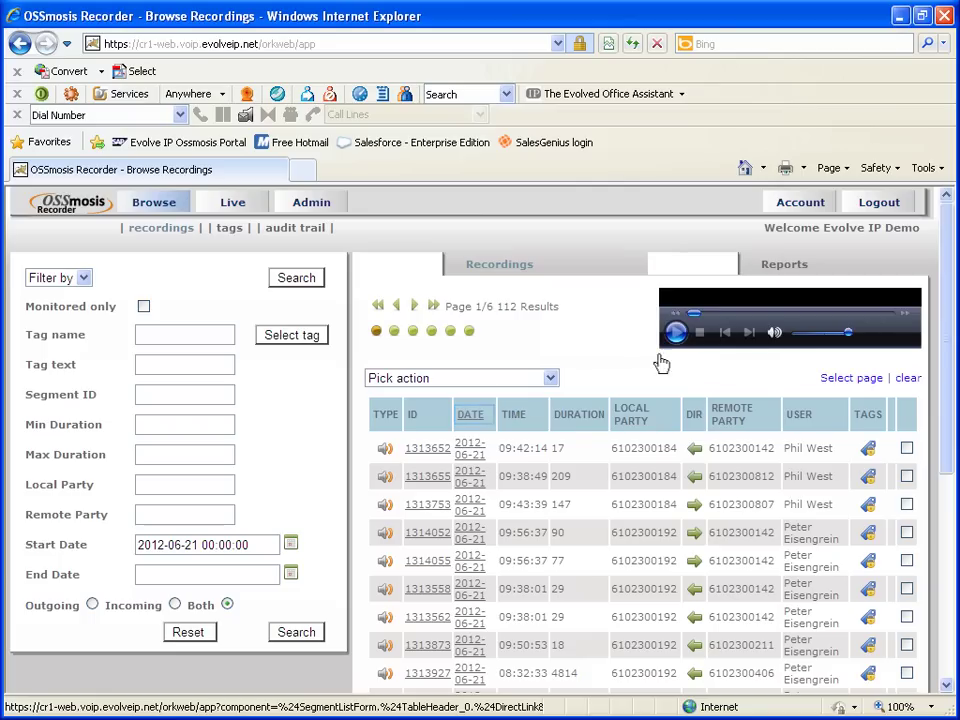
# Sort the 112 recordings by the DATE column, toggling it to reverse the order
pyautogui.click(484, 418)
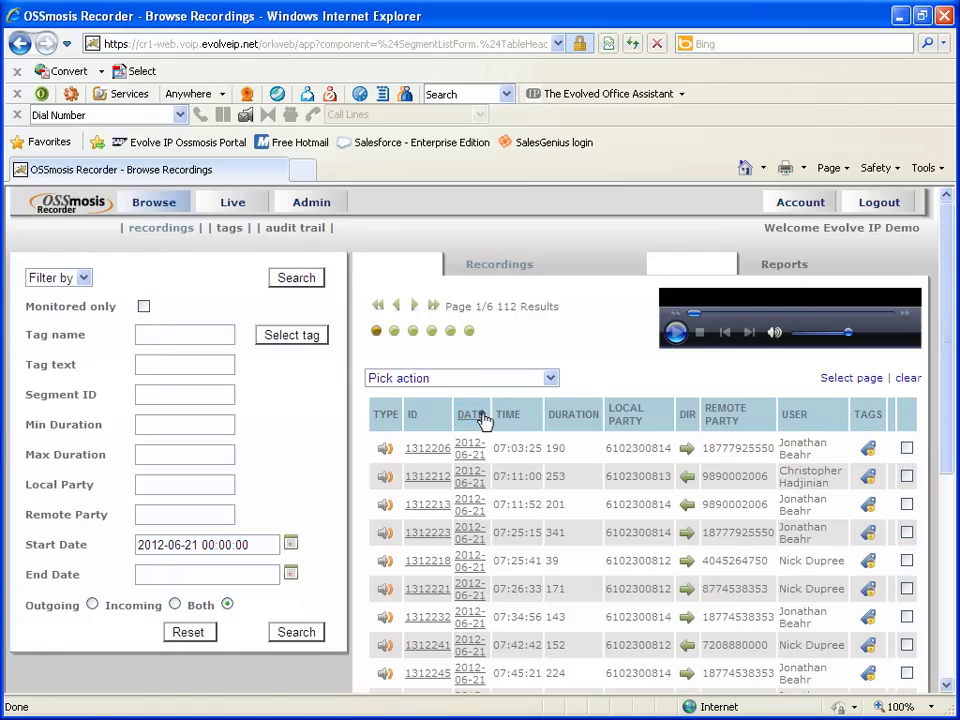
pyautogui.click(484, 418)
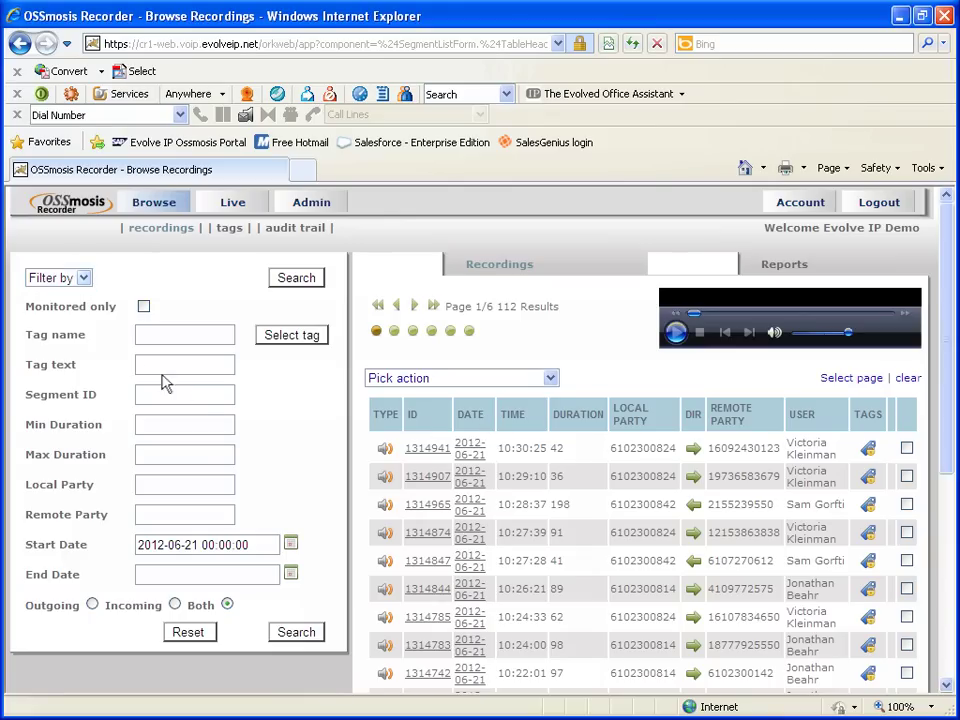
# Filter by User, sort users by last name, and select the first user
pyautogui.click(75, 281)
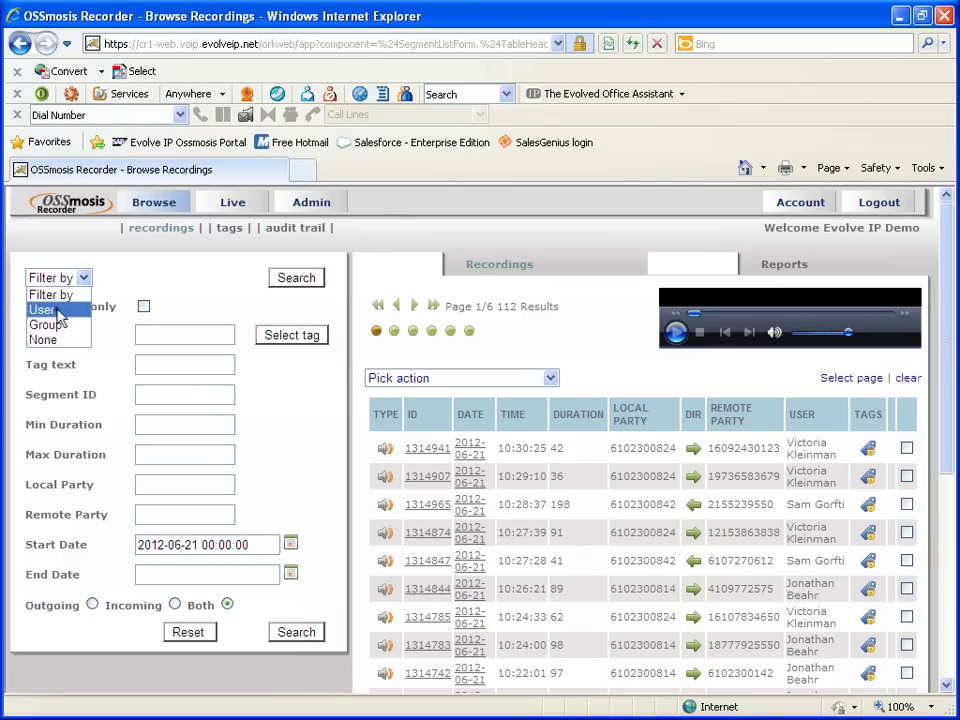
pyautogui.click(42, 309)
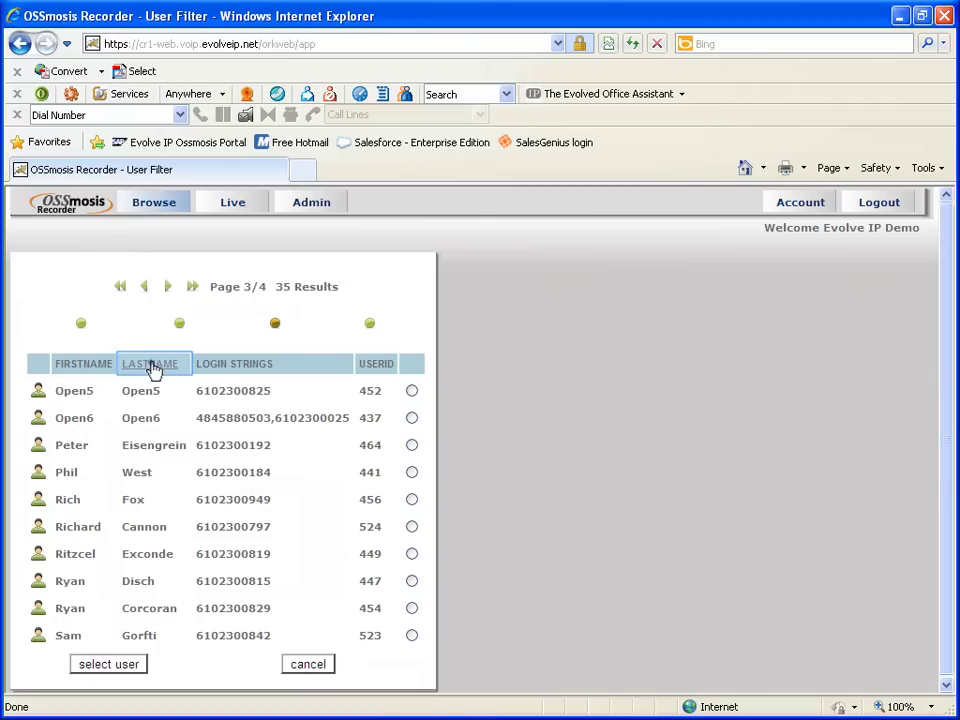
pyautogui.click(155, 366)
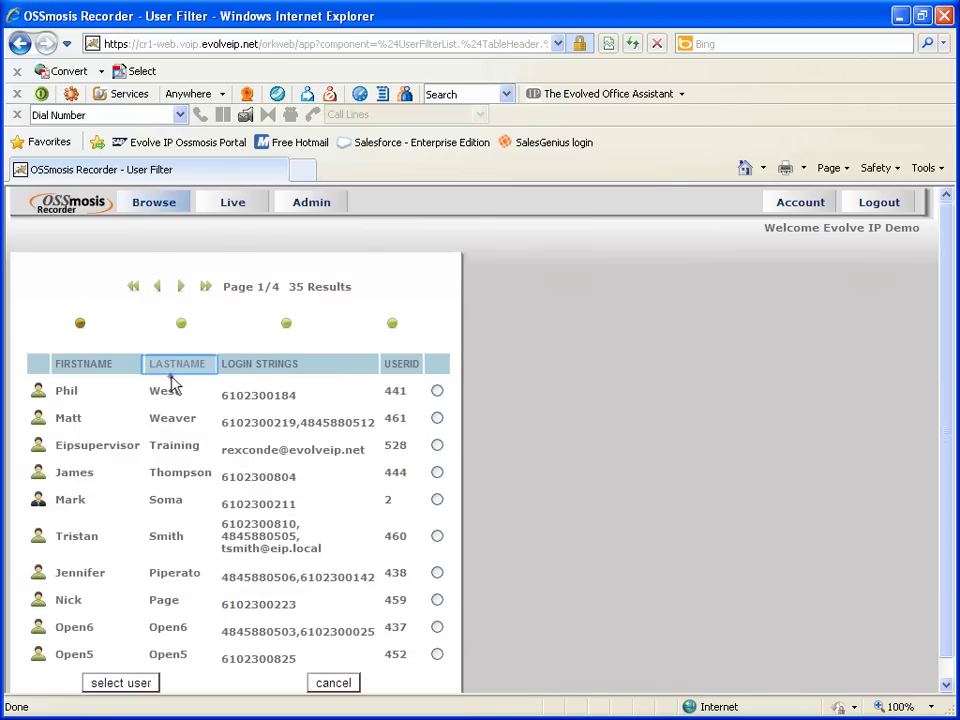
pyautogui.click(171, 368)
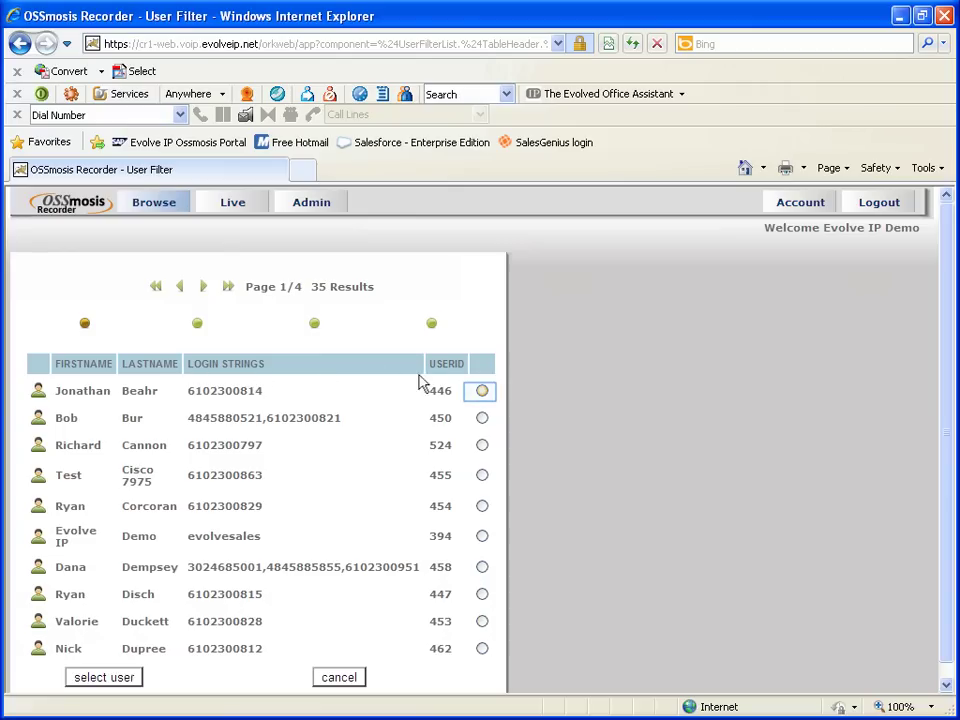
pyautogui.click(480, 393)
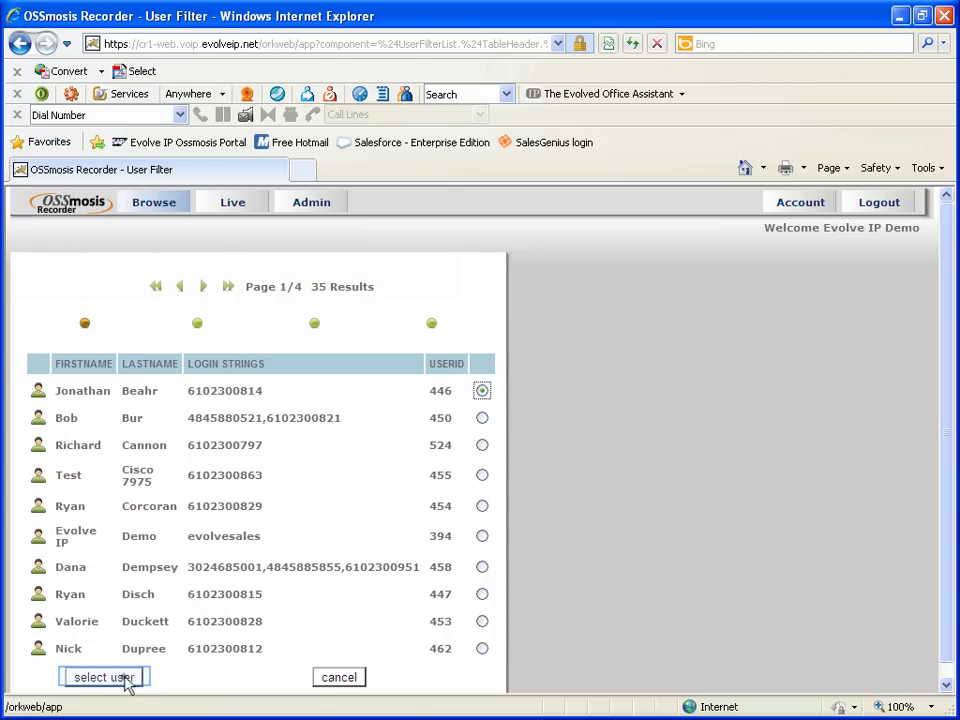
pyautogui.click(126, 682)
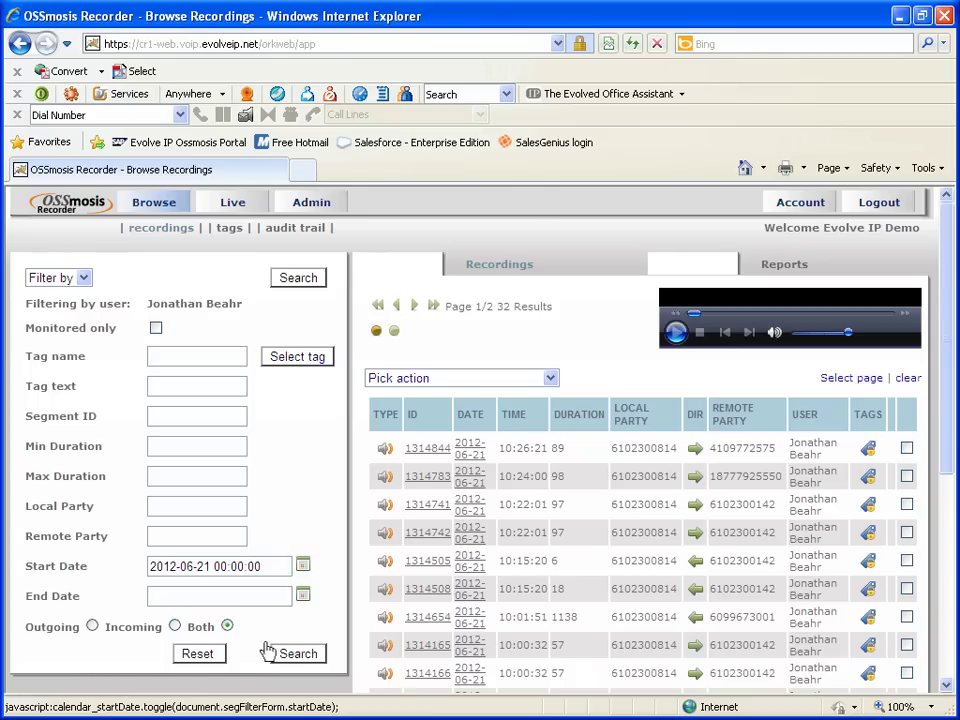
# Search the window 2012-06-19 from 13:00:00 to 15:30:00
pyautogui.click(303, 566)
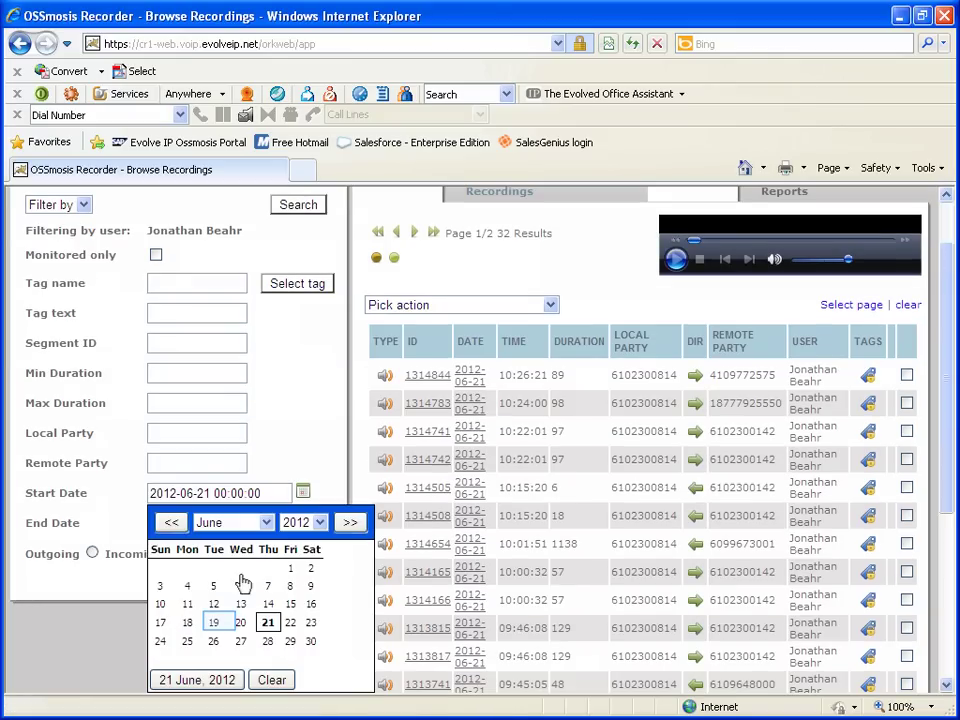
pyautogui.click(214, 621)
pyautogui.moveTo(214, 493); pyautogui.dragTo(262, 493)
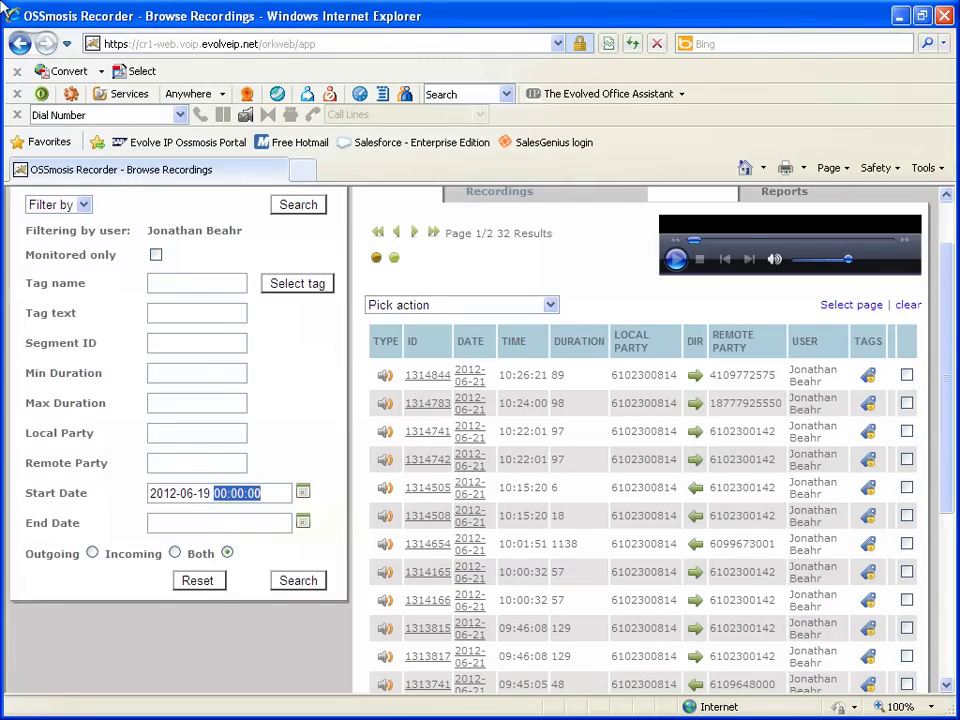
pyautogui.write('13:0')
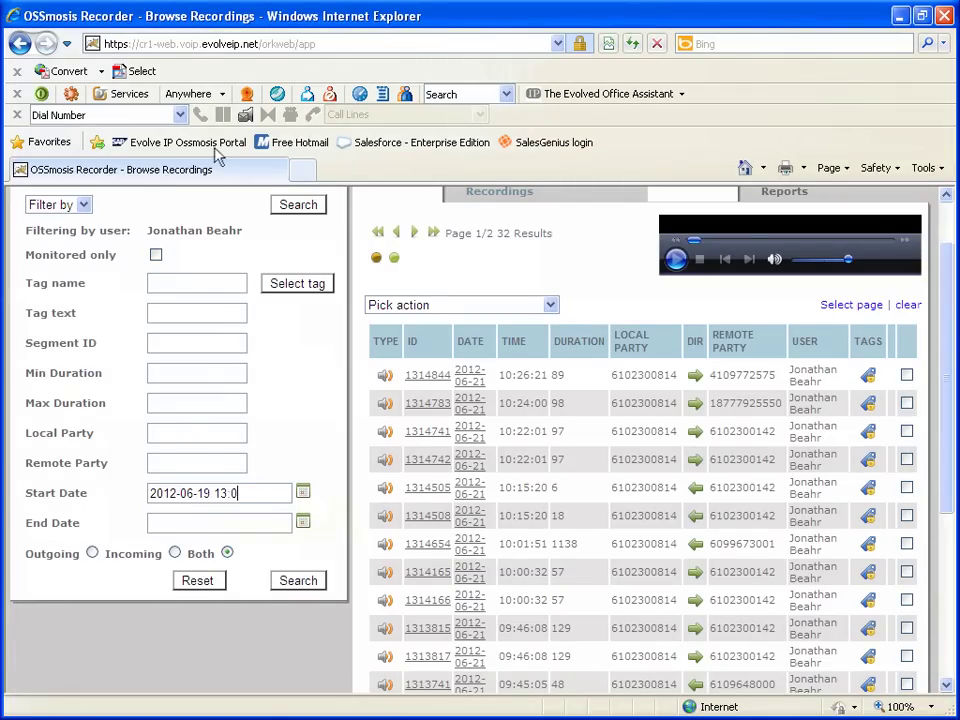
pyautogui.write('0:00')
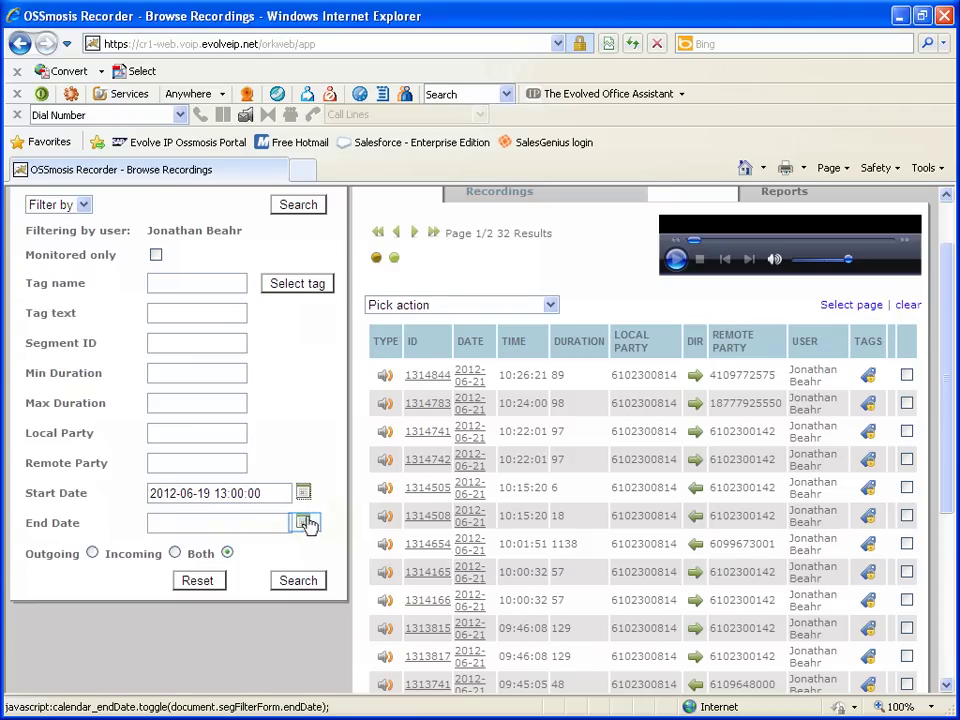
pyautogui.click(303, 522)
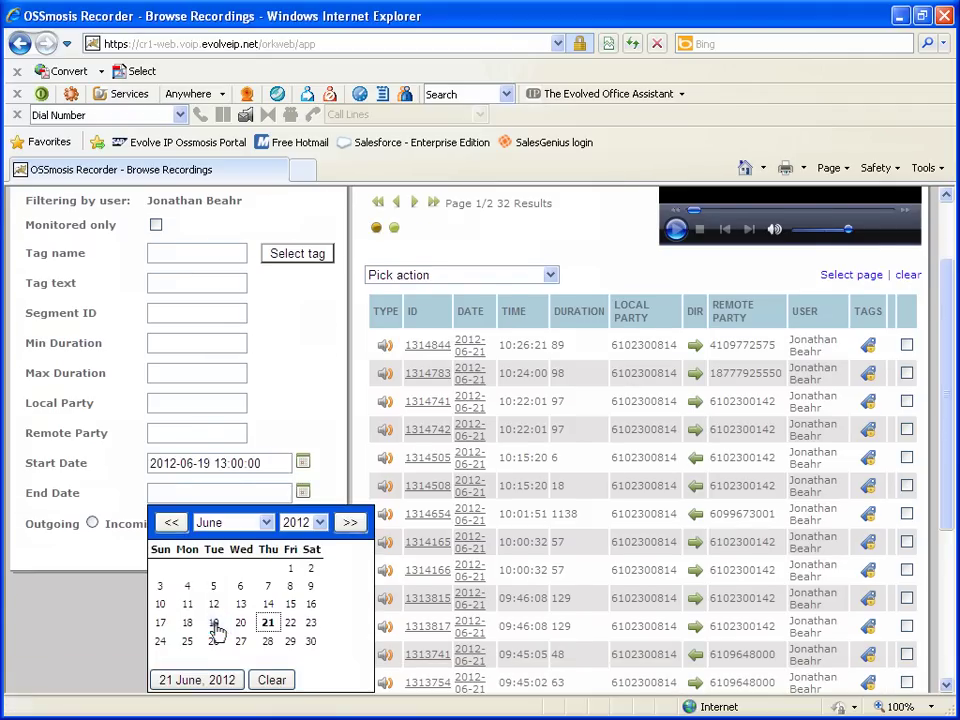
pyautogui.click(216, 566)
pyautogui.moveTo(214, 493); pyautogui.dragTo(302, 493)
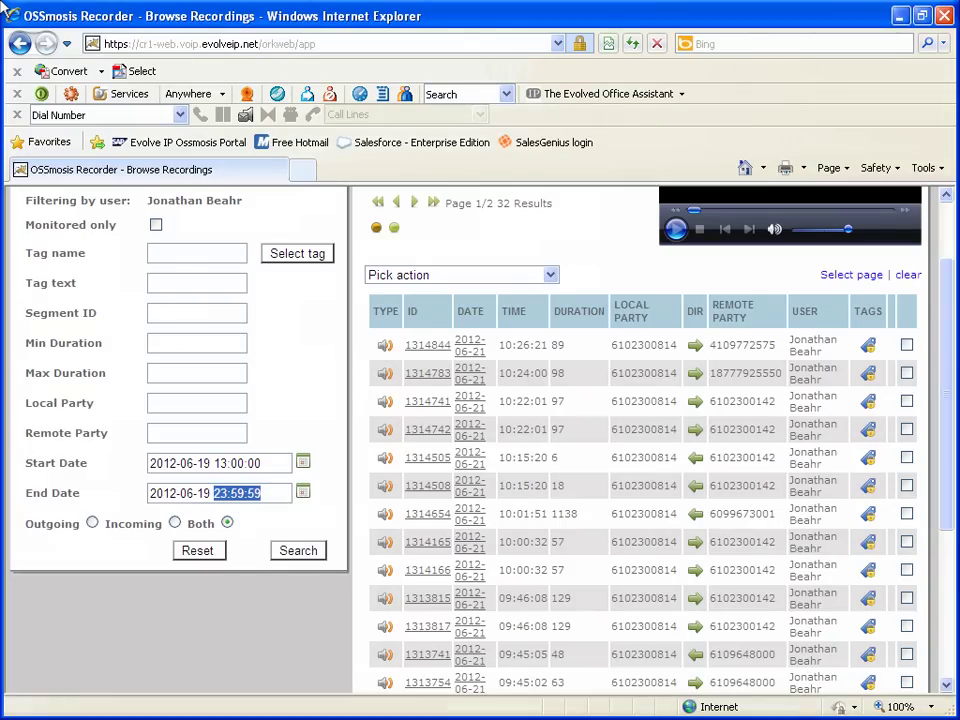
pyautogui.write('15')
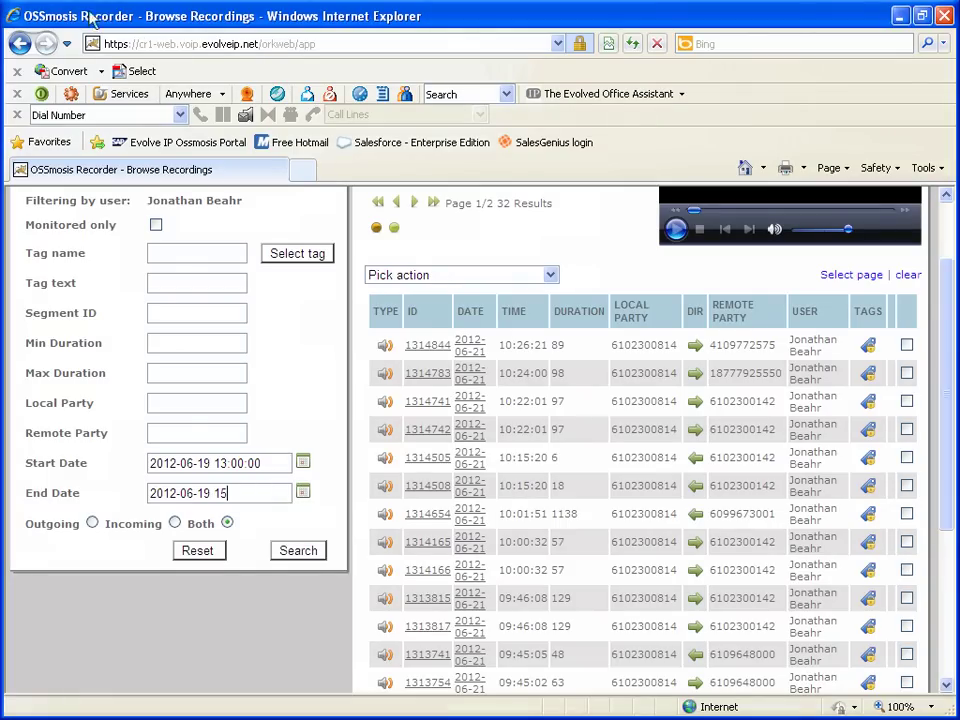
pyautogui.write(':00:00')
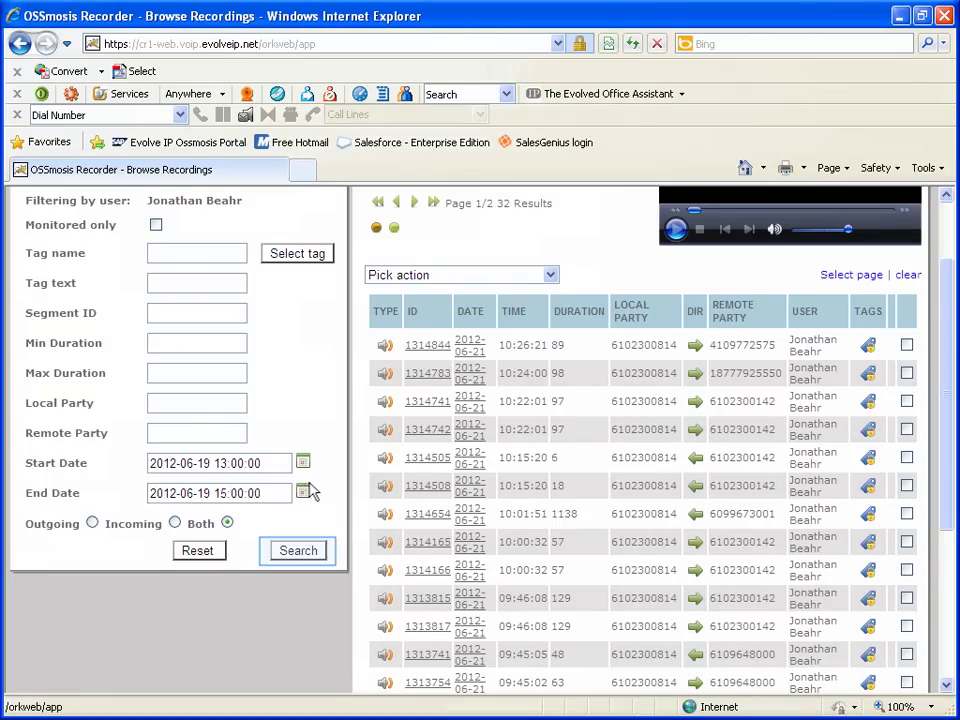
pyautogui.click(300, 551)
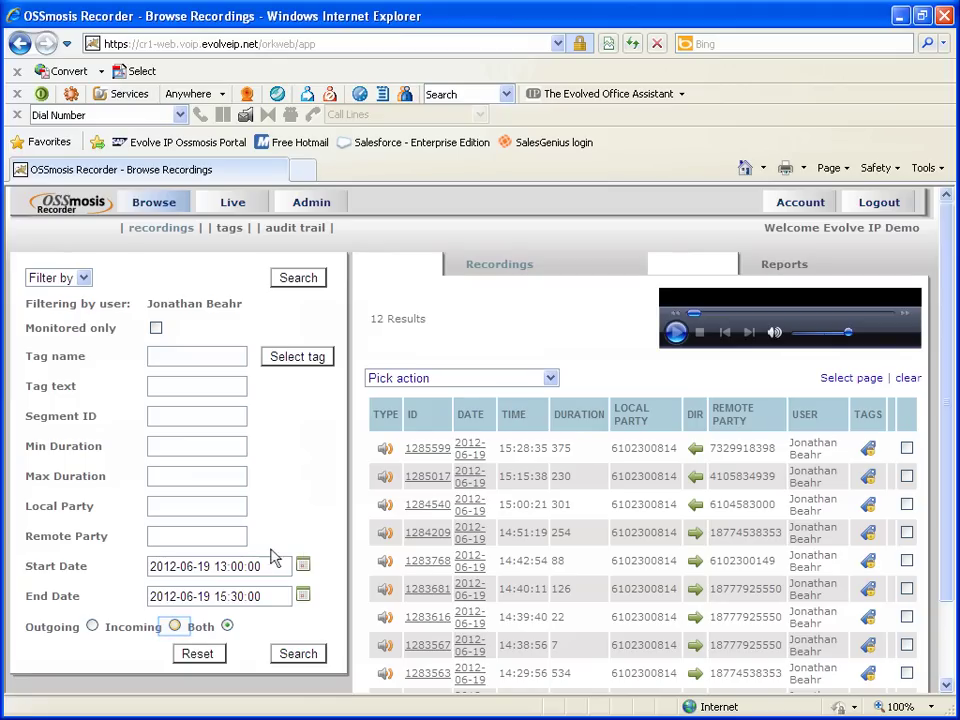
# Search incoming calls only, then only those lasting at least 300 seconds
pyautogui.click(175, 627)
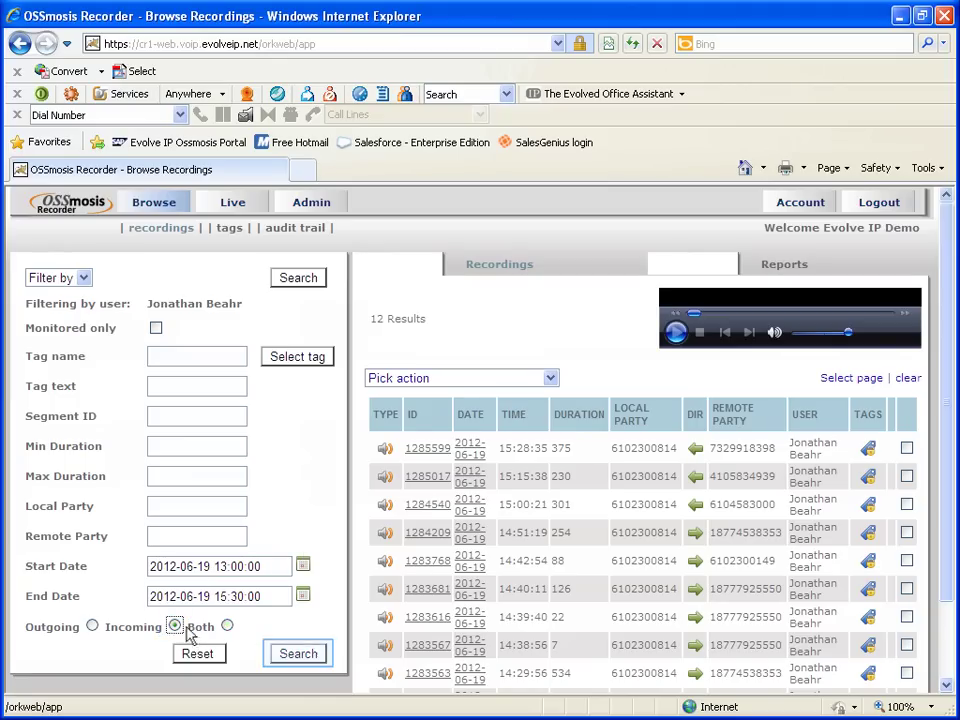
pyautogui.click(300, 655)
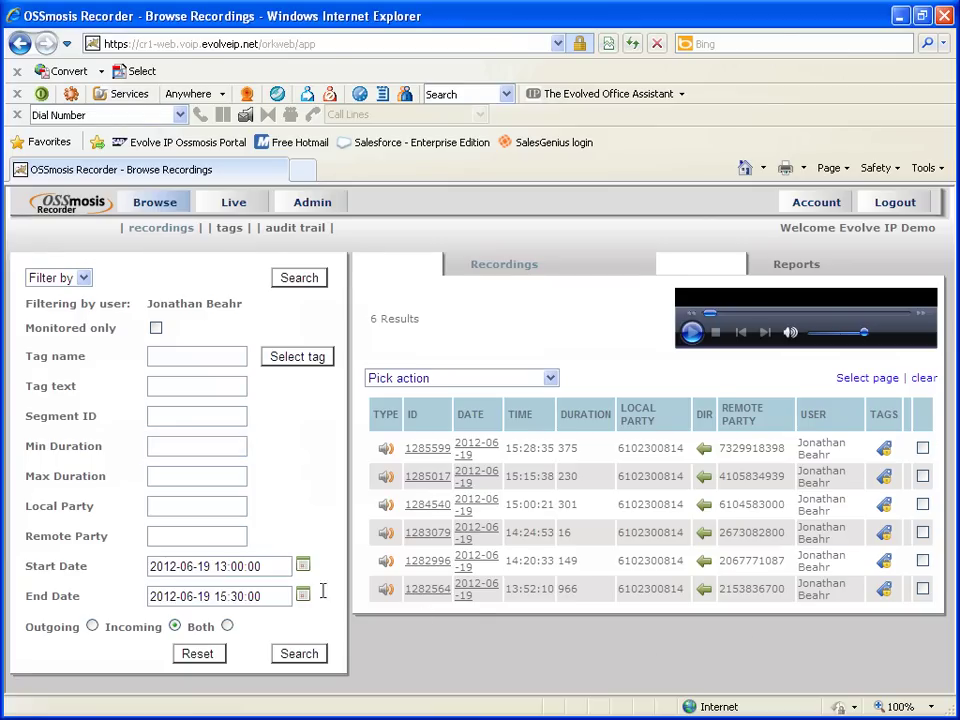
pyautogui.click(190, 449)
pyautogui.write('300')
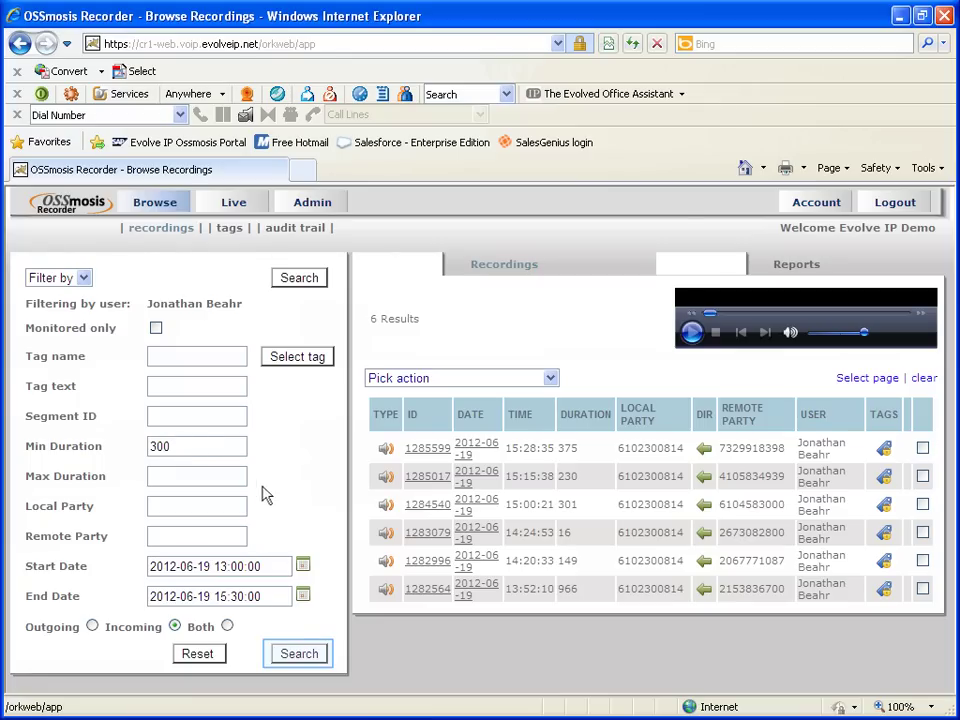
pyautogui.click(301, 660)
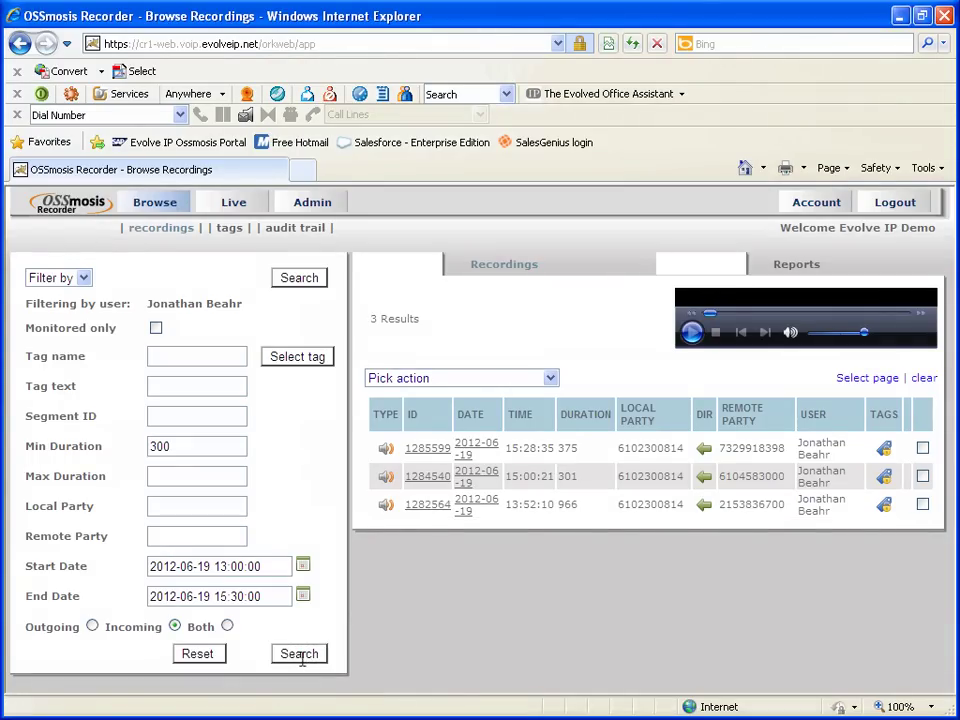
# Replace the 300 minimum with a maximum duration of 20 seconds and search again
pyautogui.moveTo(196, 449); pyautogui.dragTo(113, 437)
pyautogui.press('Delete')
pyautogui.press('Tab')
pyautogui.write('20')
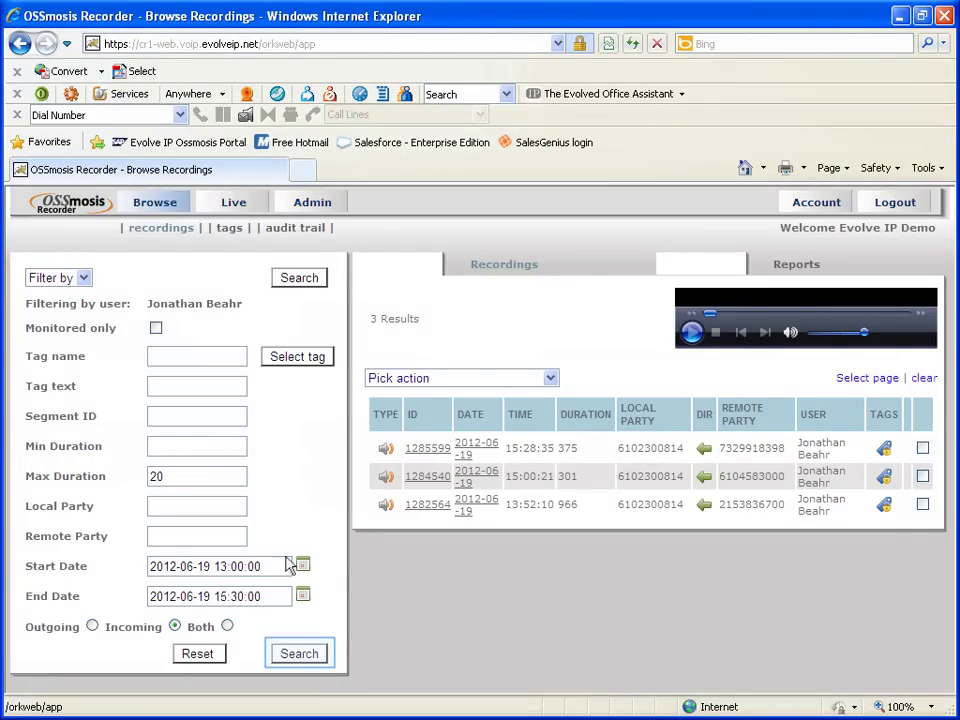
pyautogui.click(298, 654)
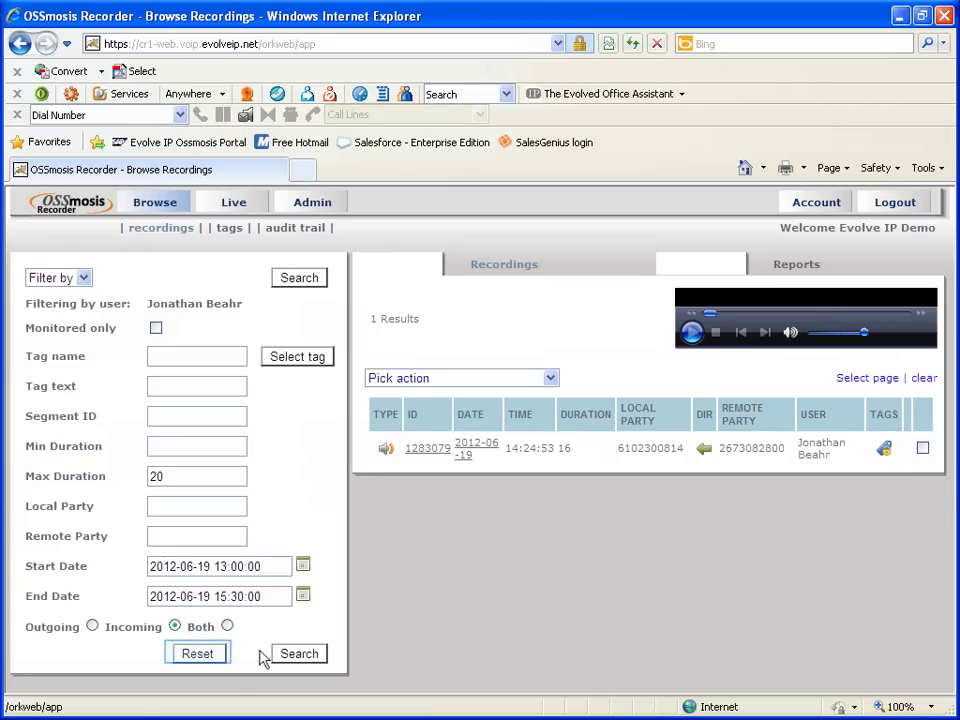
# Reset the filters and search one remote party's phone number from 2012-06-01 onward
pyautogui.click(210, 656)
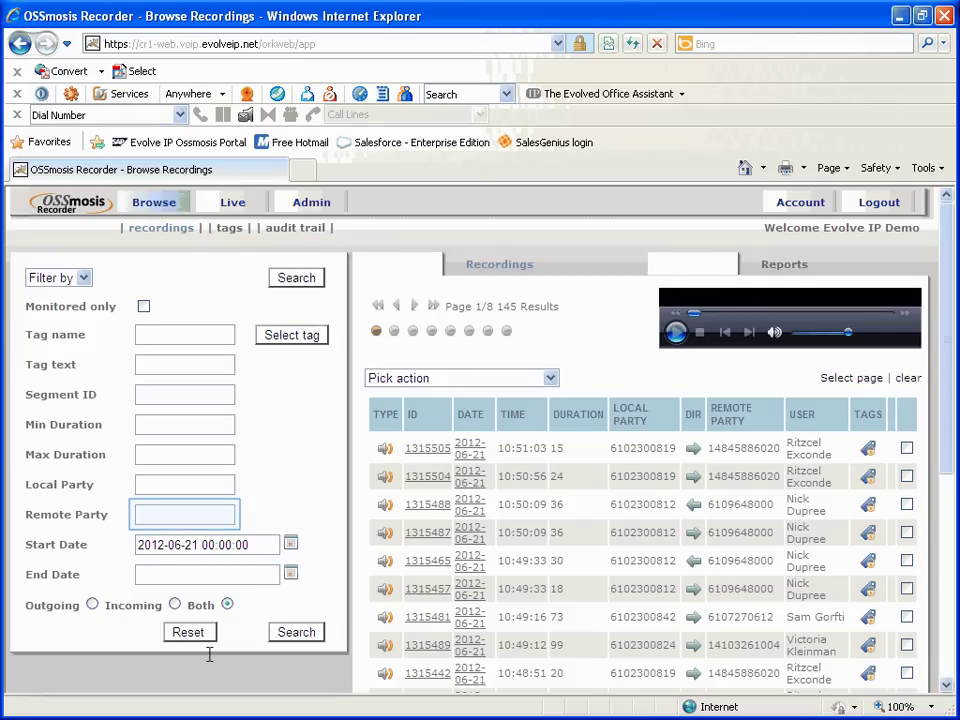
pyautogui.click(160, 519)
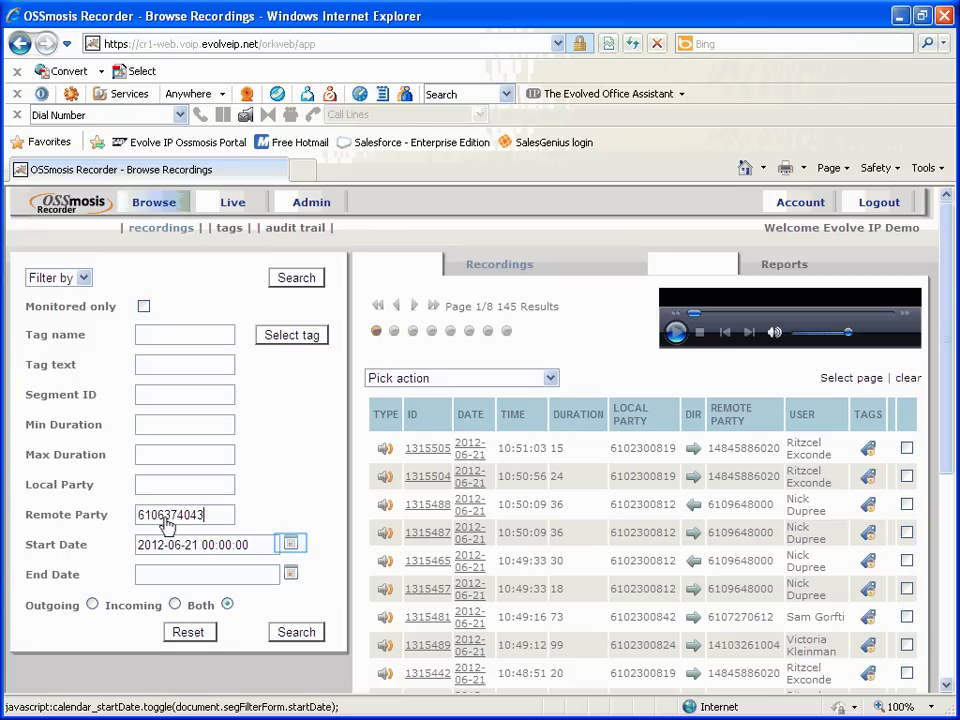
pyautogui.click(288, 543)
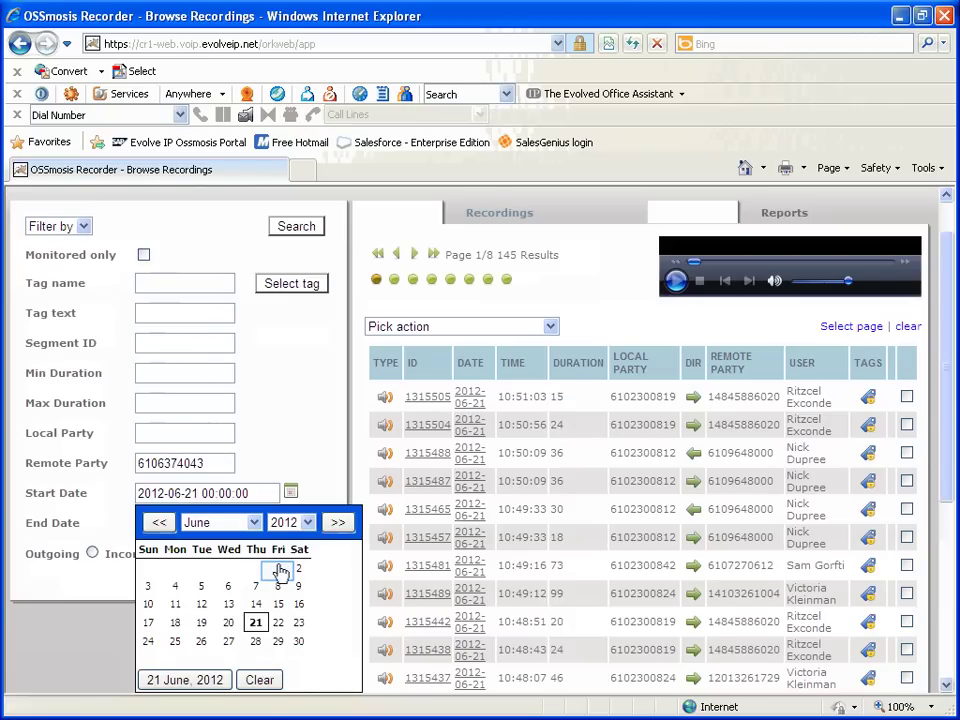
pyautogui.click(278, 568)
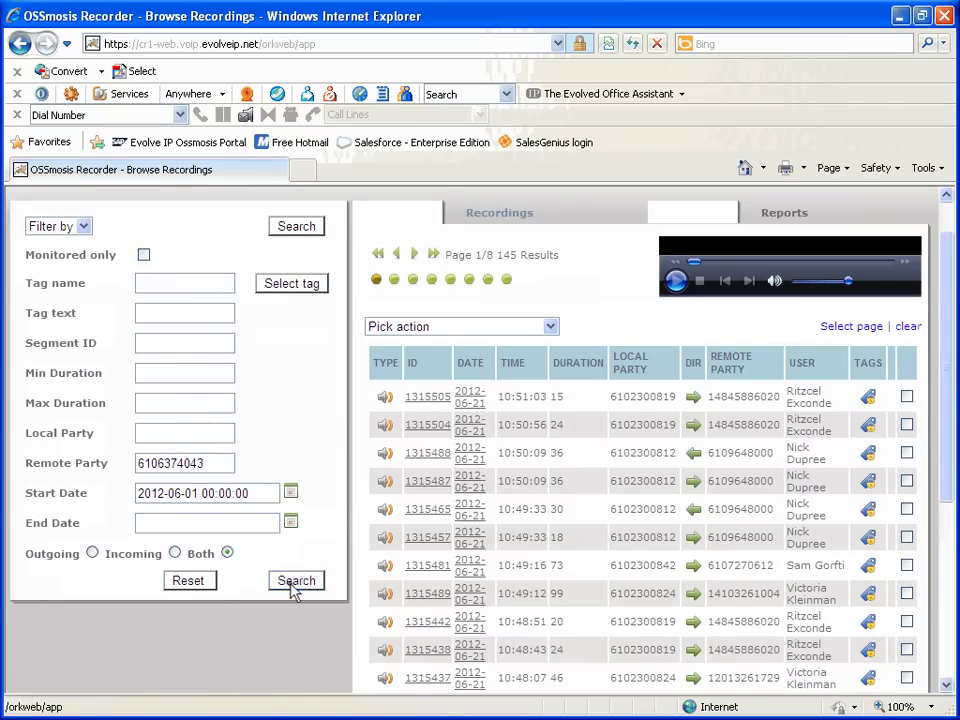
pyautogui.click(295, 584)
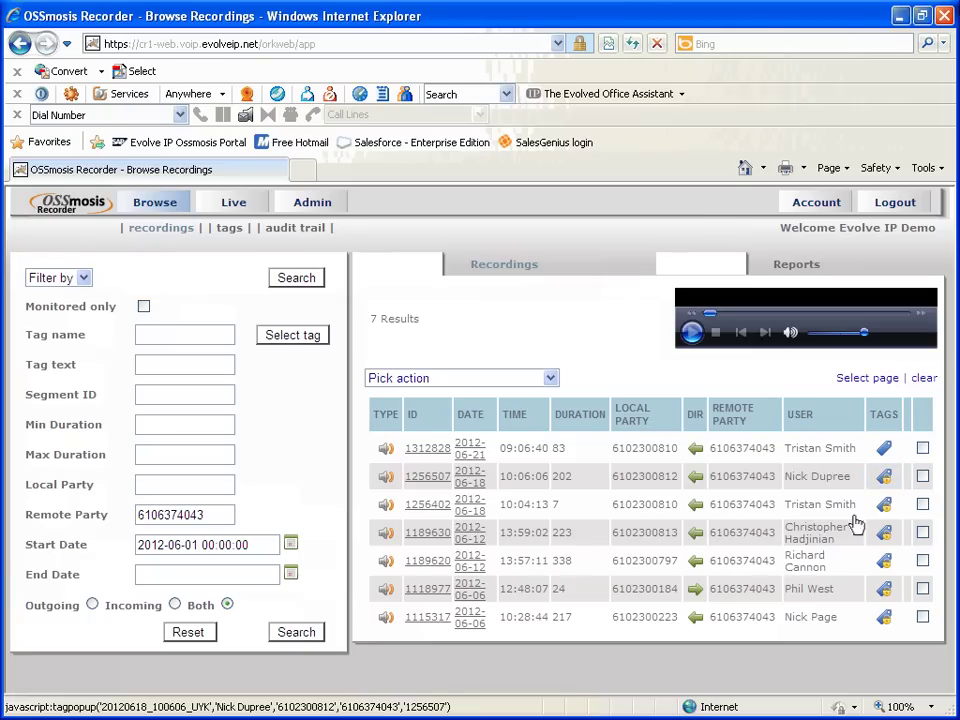
# On recording 1256507, add the Complaint and Customer Retention tag types and submit
pyautogui.click(884, 478)
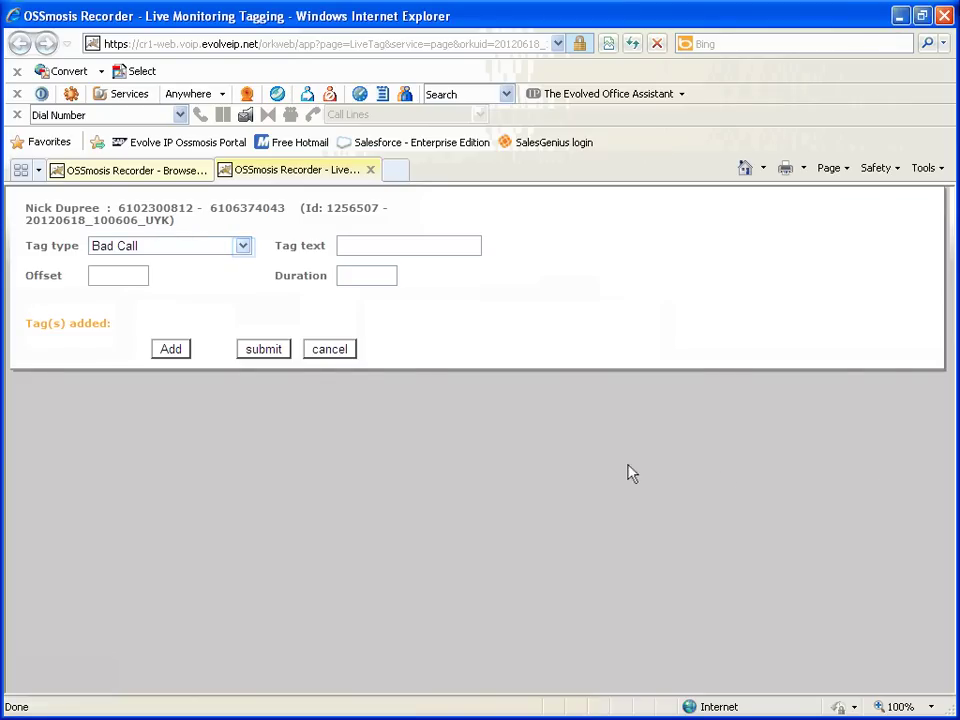
pyautogui.click(242, 247)
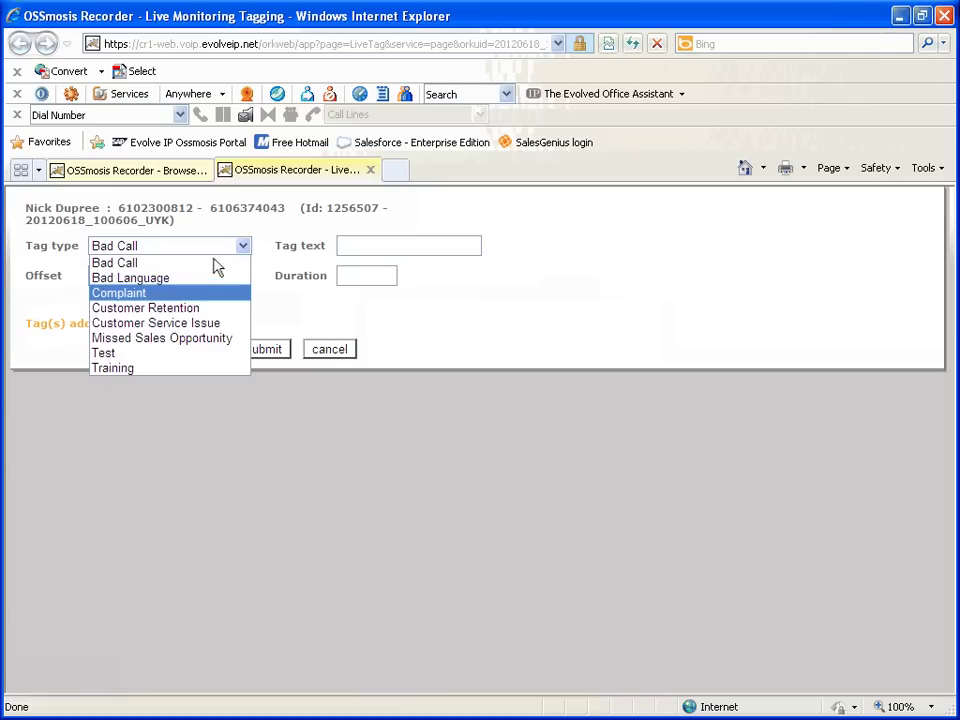
pyautogui.click(207, 292)
pyautogui.click(172, 349)
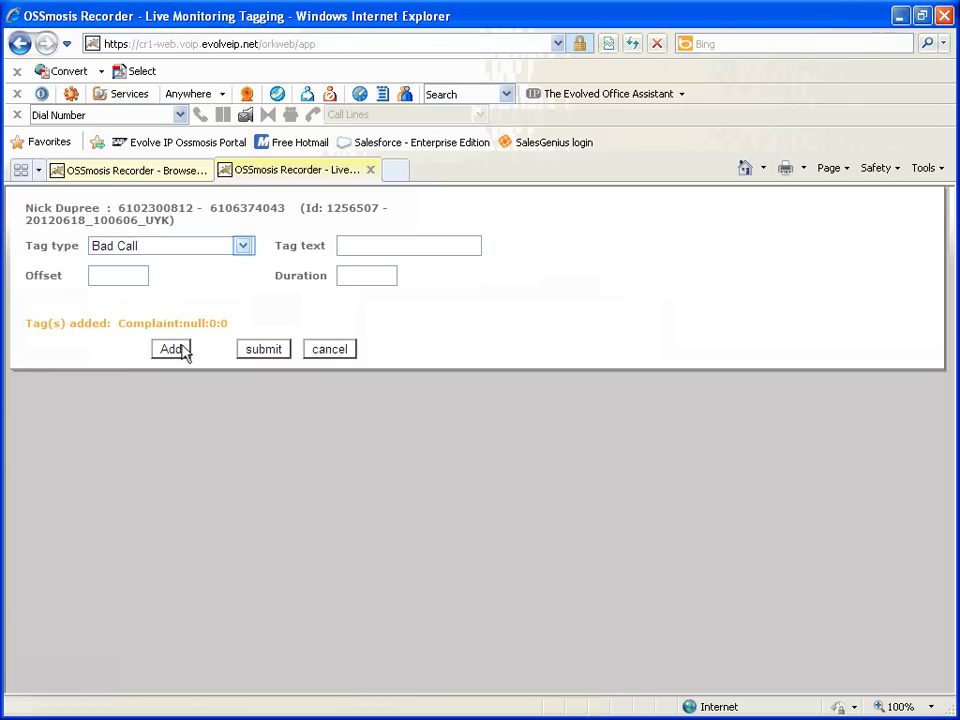
pyautogui.click(242, 247)
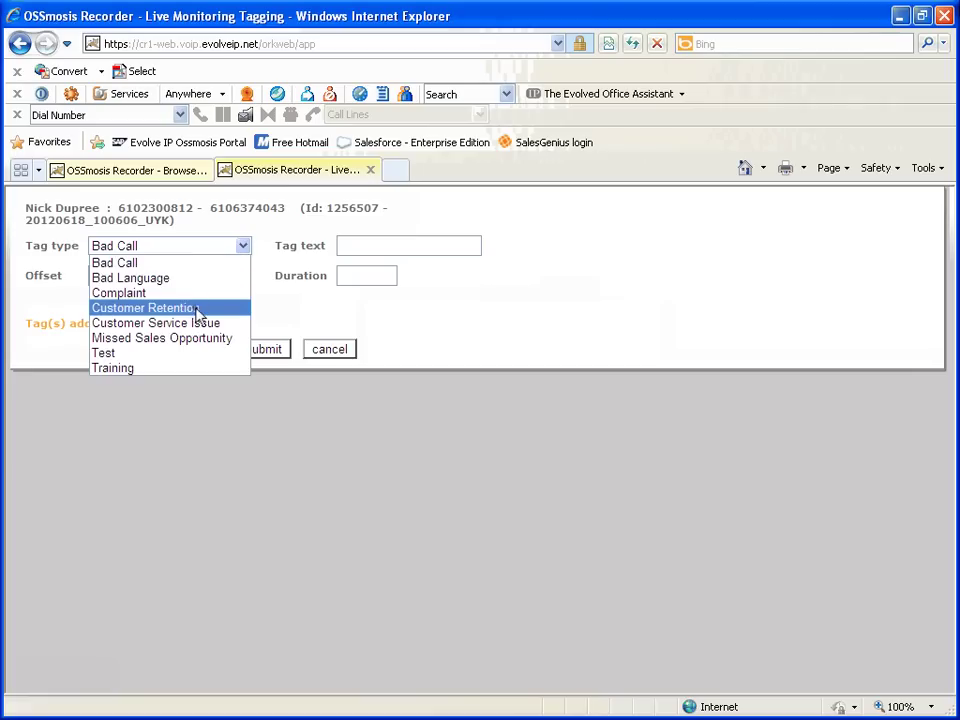
pyautogui.click(197, 308)
pyautogui.click(172, 349)
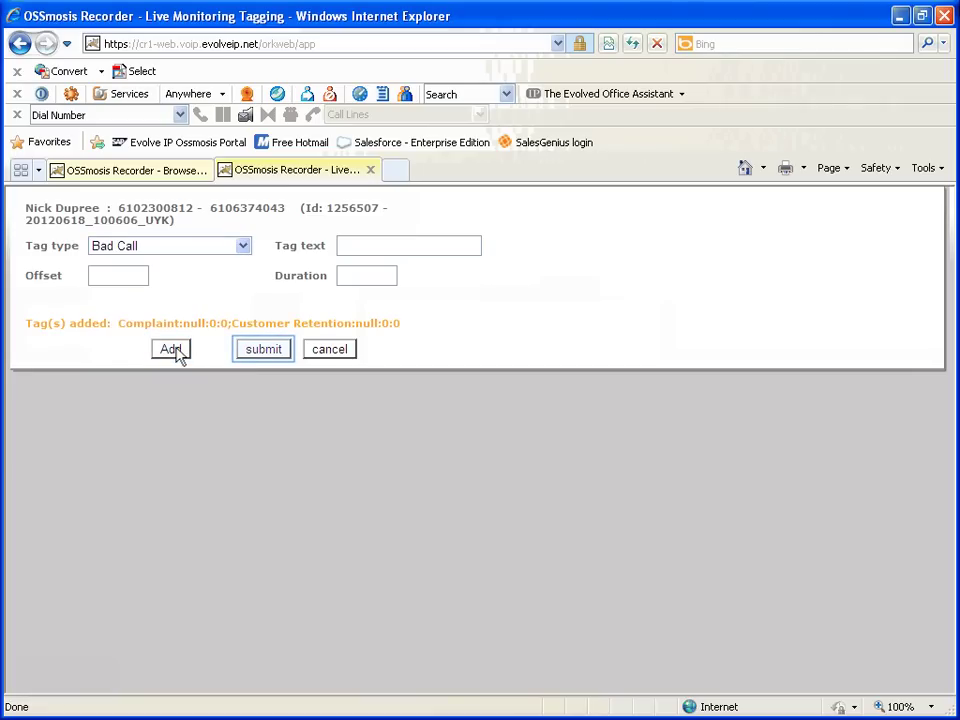
pyautogui.click(264, 350)
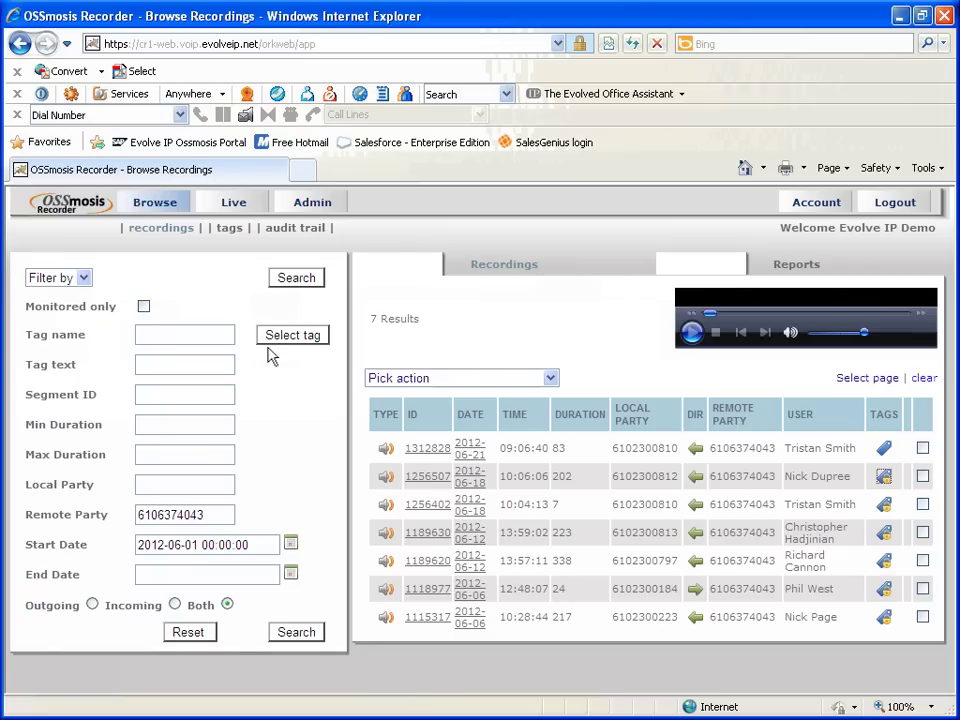
# Submit a Complaint tag on 1256402 with text 'Product1', offset 50 and duration 120
pyautogui.click(272, 342)
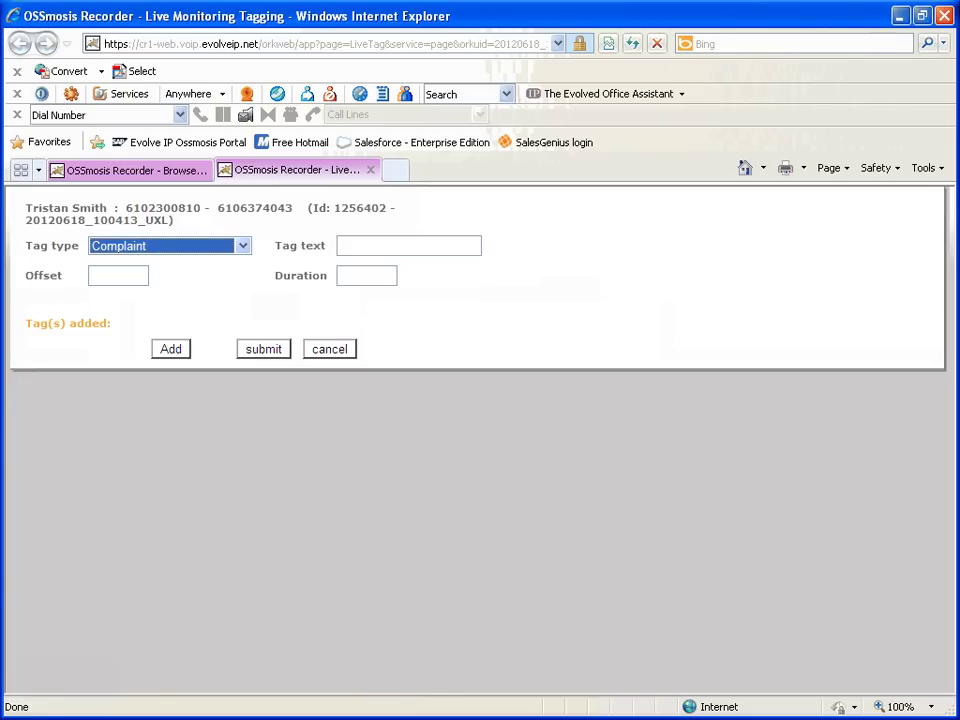
pyautogui.click(409, 246)
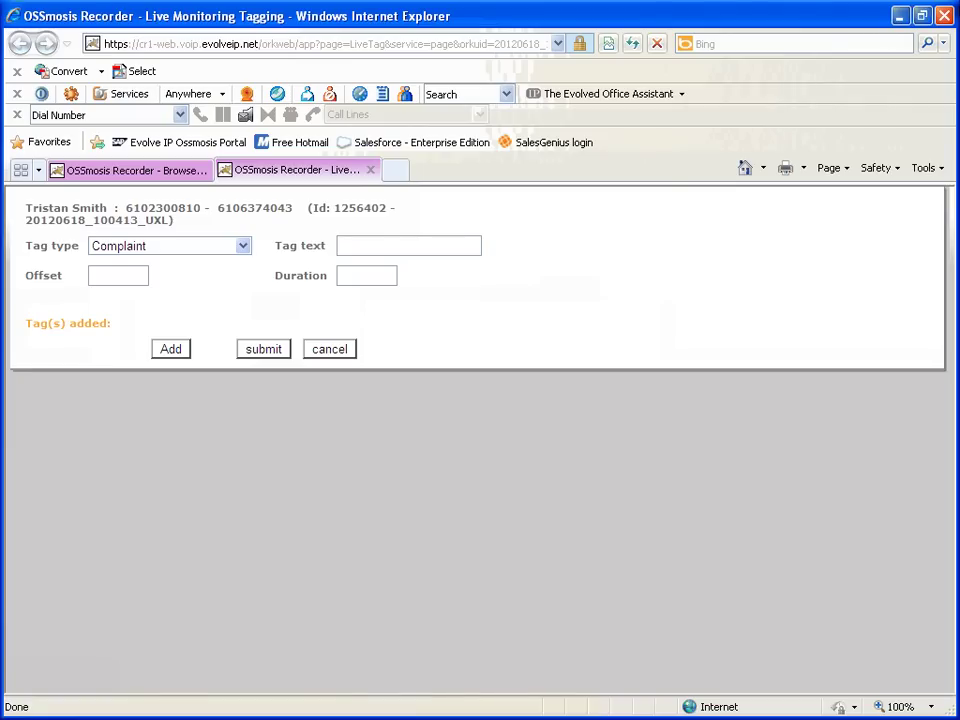
pyautogui.write('Product1')
pyautogui.press('Tab')
pyautogui.write('50')
pyautogui.press('Tab')
pyautogui.write('120')
pyautogui.click(272, 355)
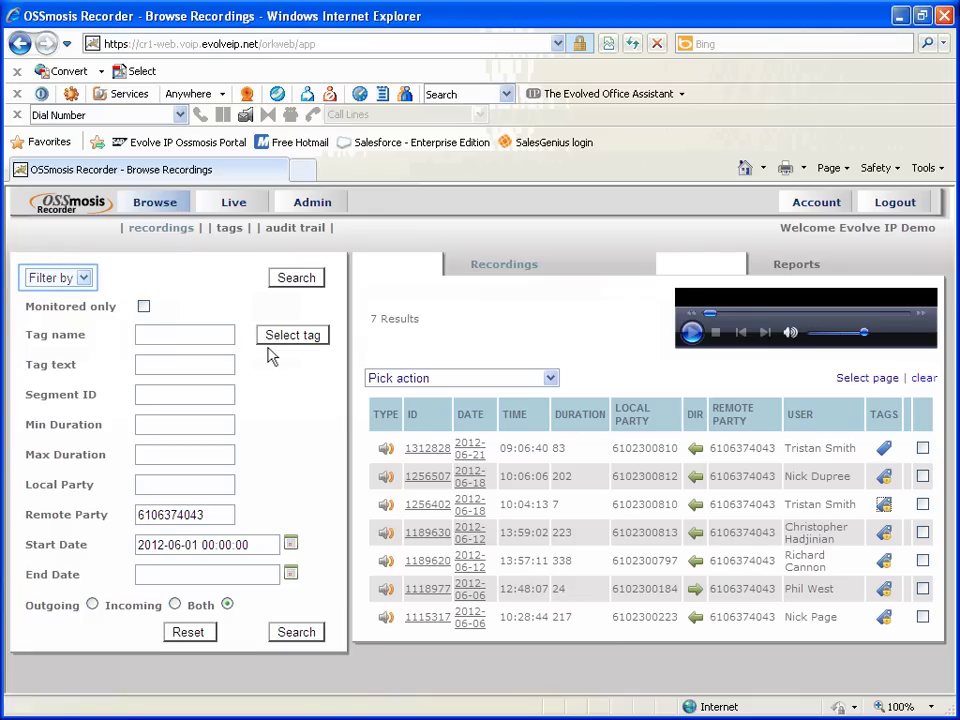
# Filter by User and select the last user on page 3 of the user list
pyautogui.click(62, 278)
pyautogui.click(45, 309)
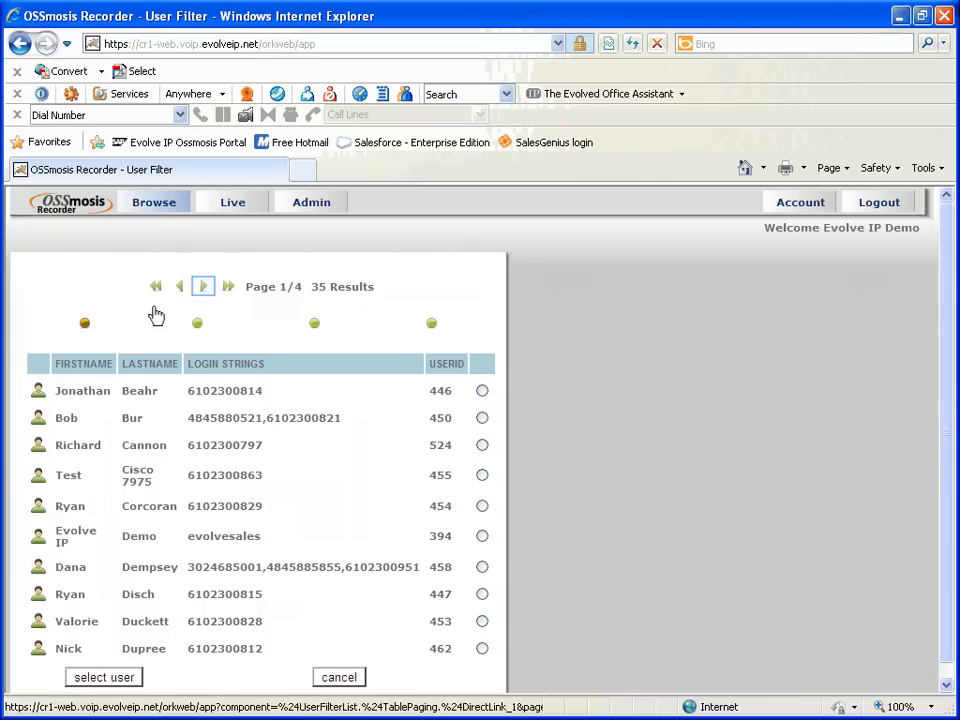
pyautogui.click(201, 289)
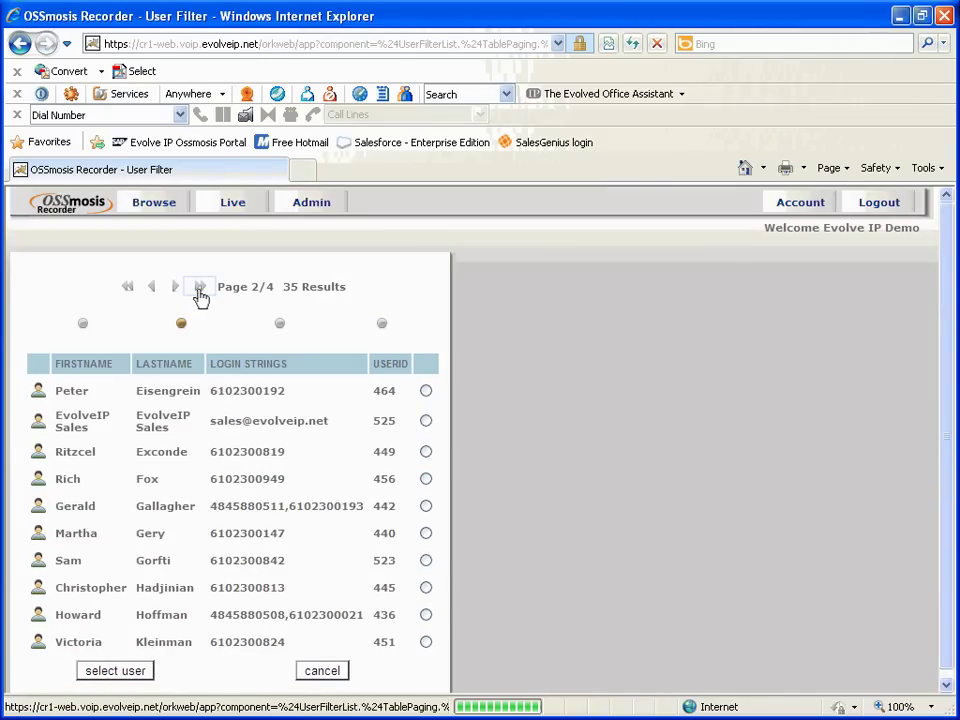
pyautogui.click(200, 292)
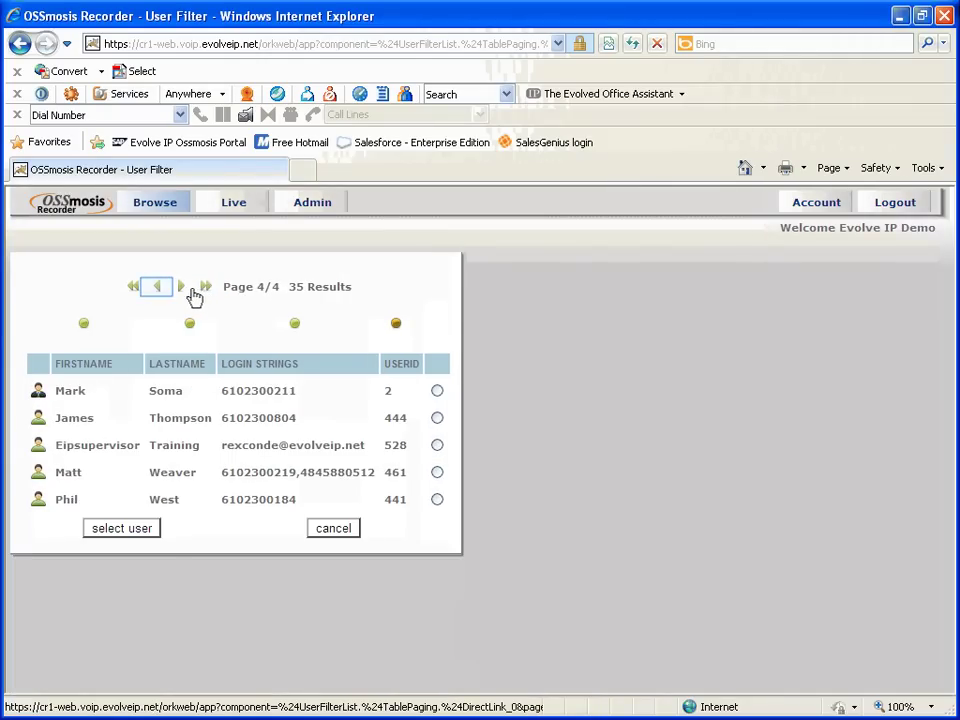
pyautogui.click(159, 290)
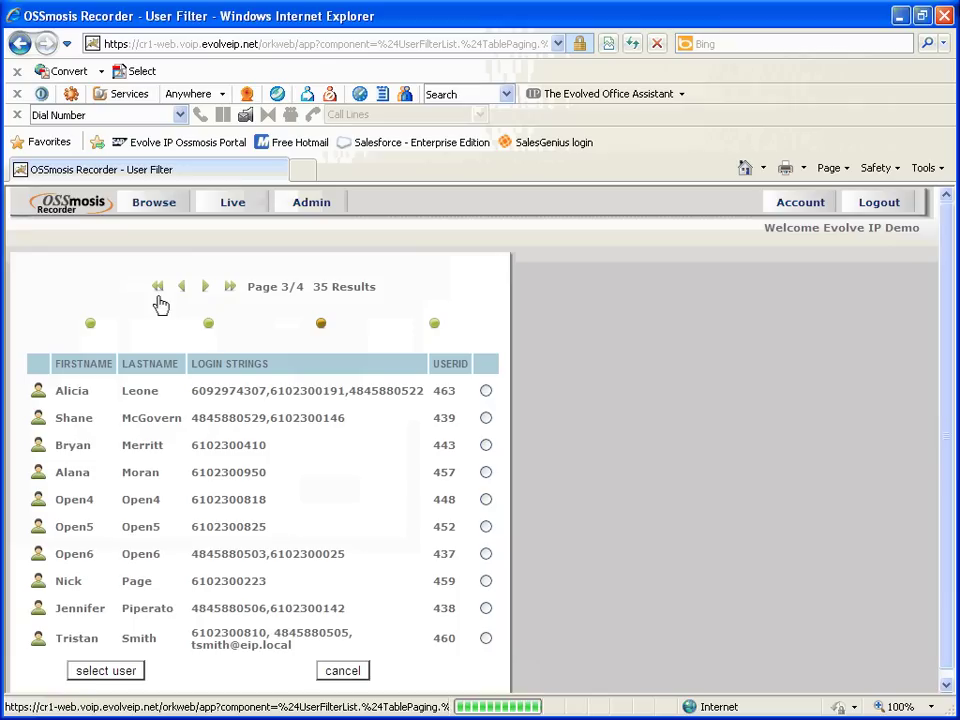
pyautogui.click(486, 639)
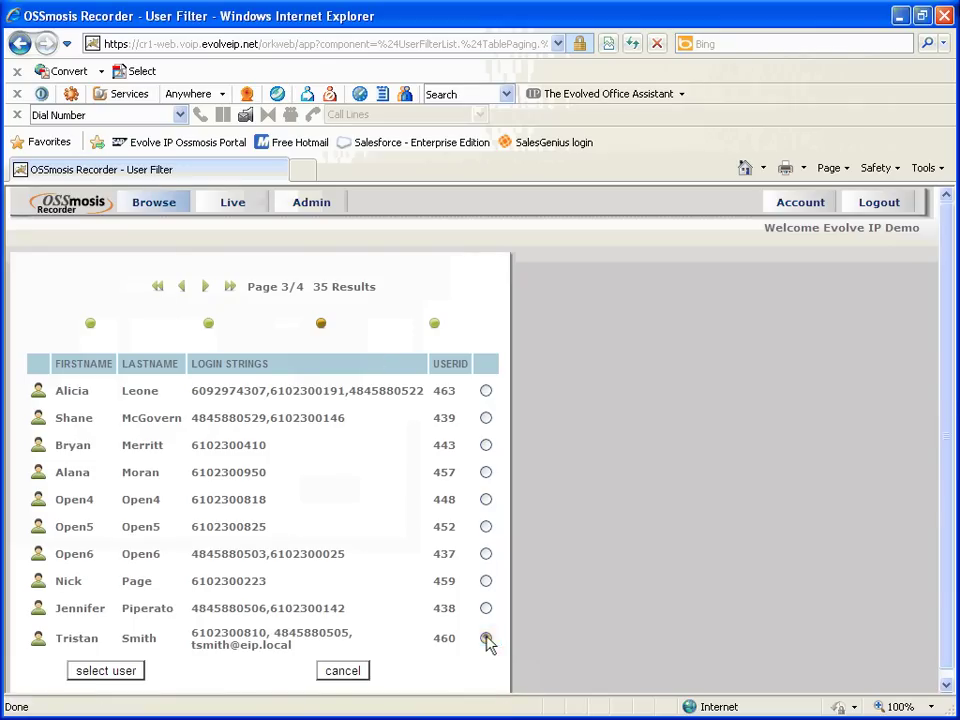
pyautogui.click(133, 671)
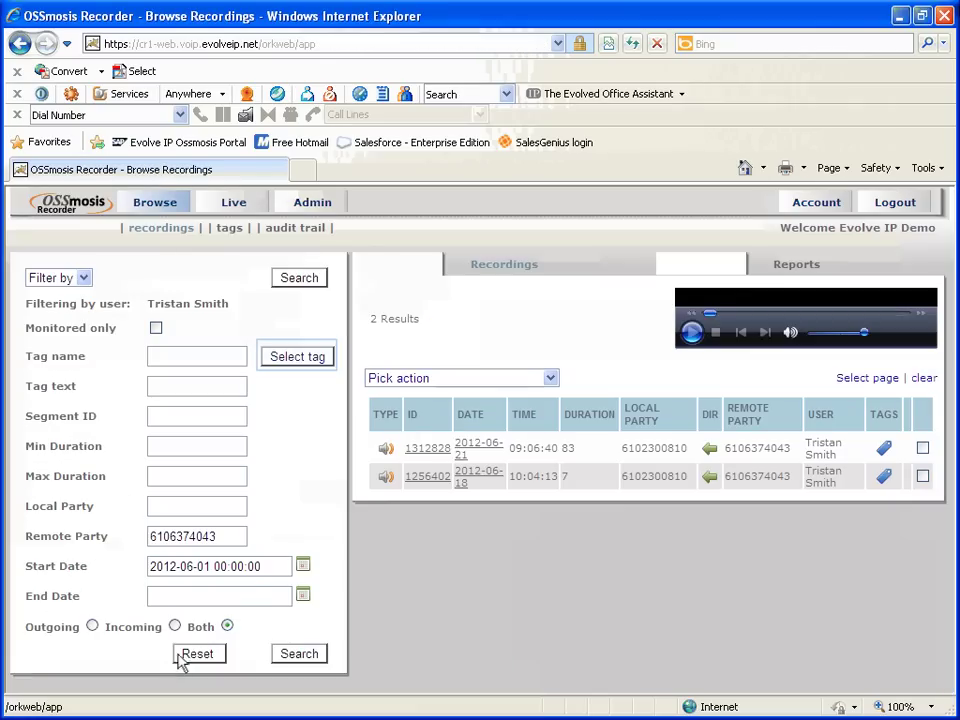
# Apply Complaint as the tag type filter
pyautogui.click(290, 357)
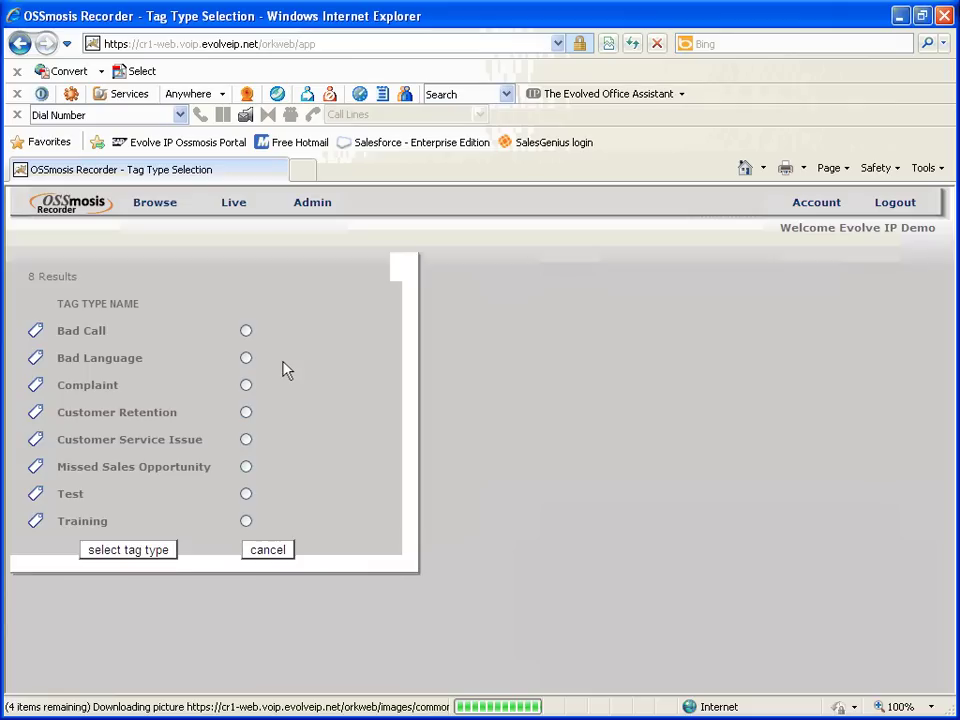
pyautogui.click(247, 386)
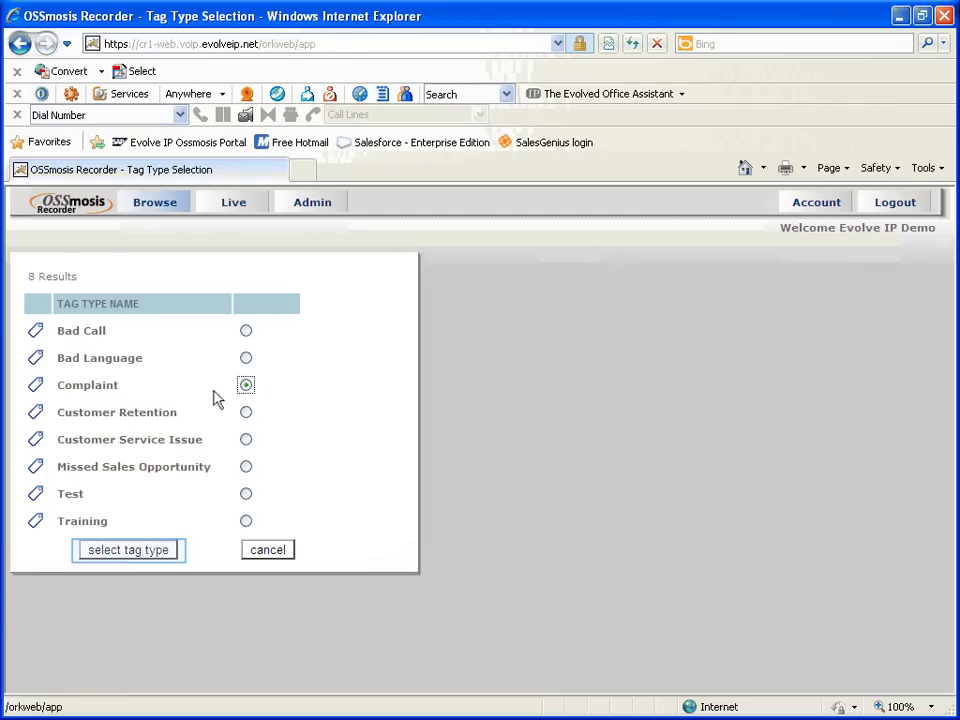
pyautogui.click(126, 551)
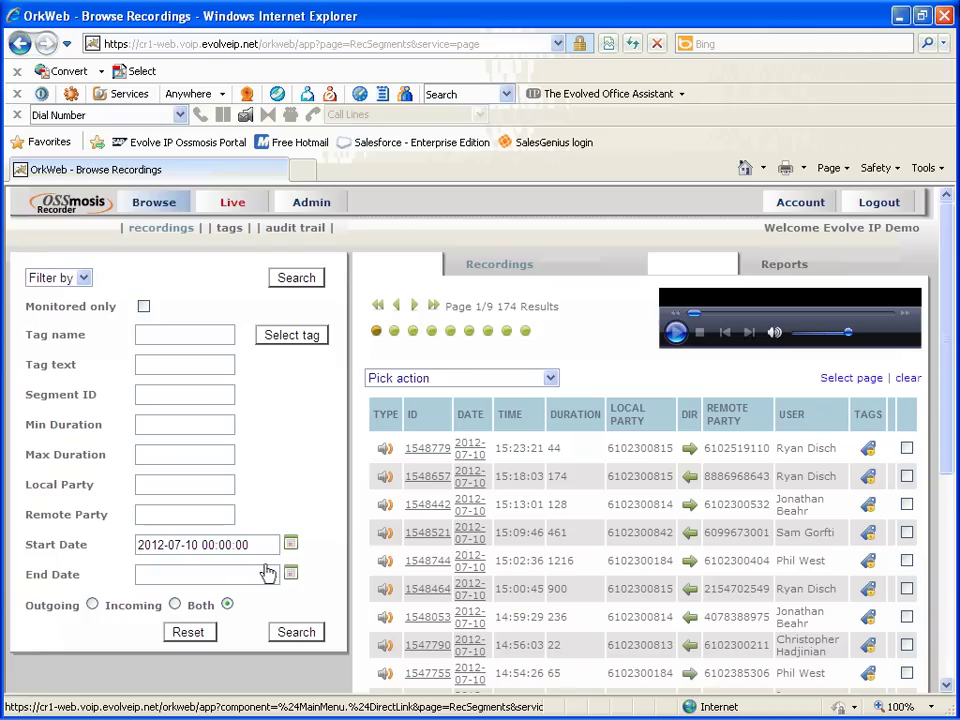
# Start live monitoring of the Evolve IP group and scroll down to the active call
pyautogui.click(233, 203)
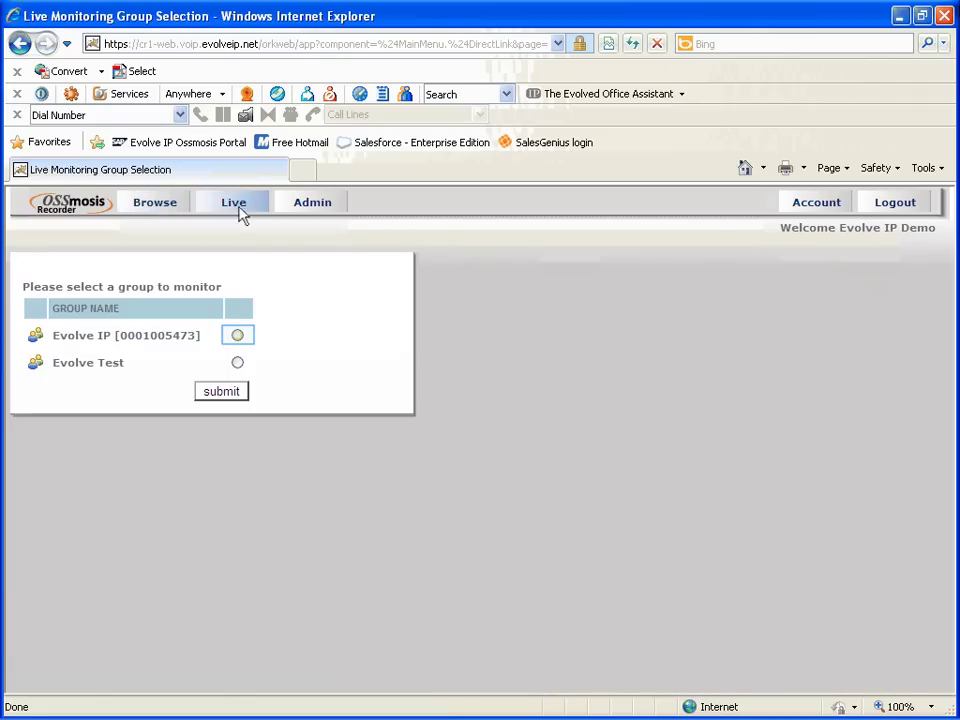
pyautogui.click(239, 340)
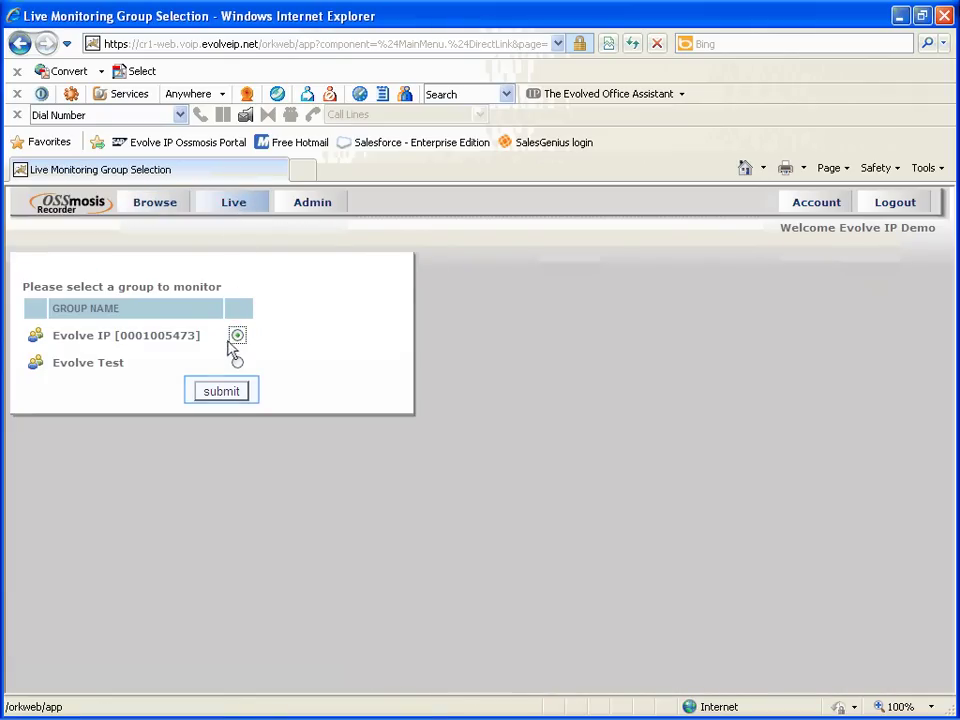
pyautogui.click(222, 394)
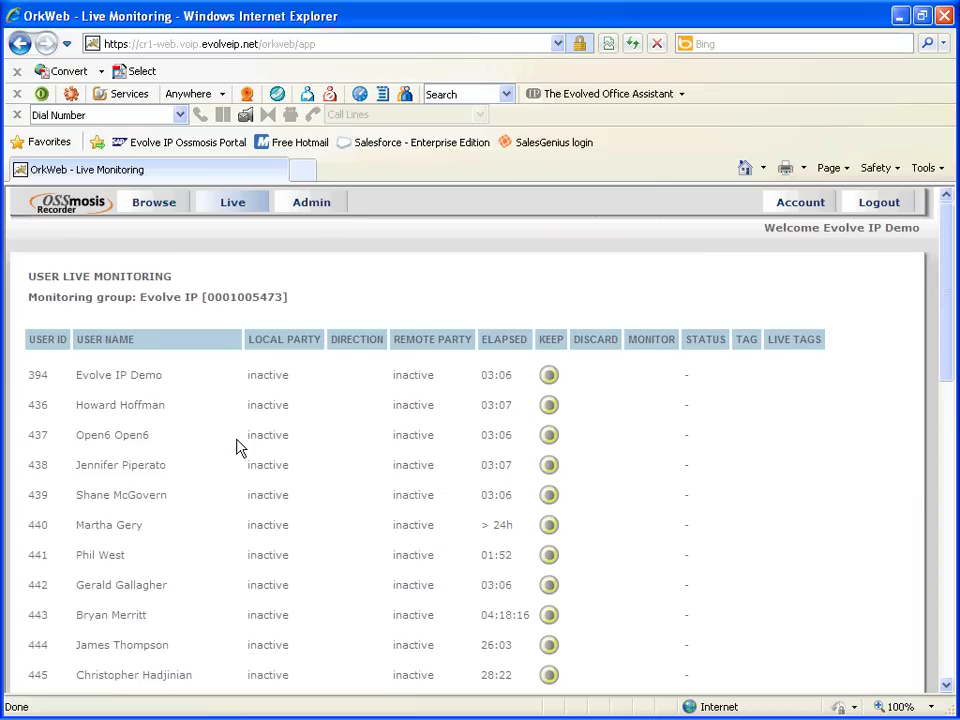
pyautogui.moveTo(948, 364); pyautogui.dragTo(946, 436)
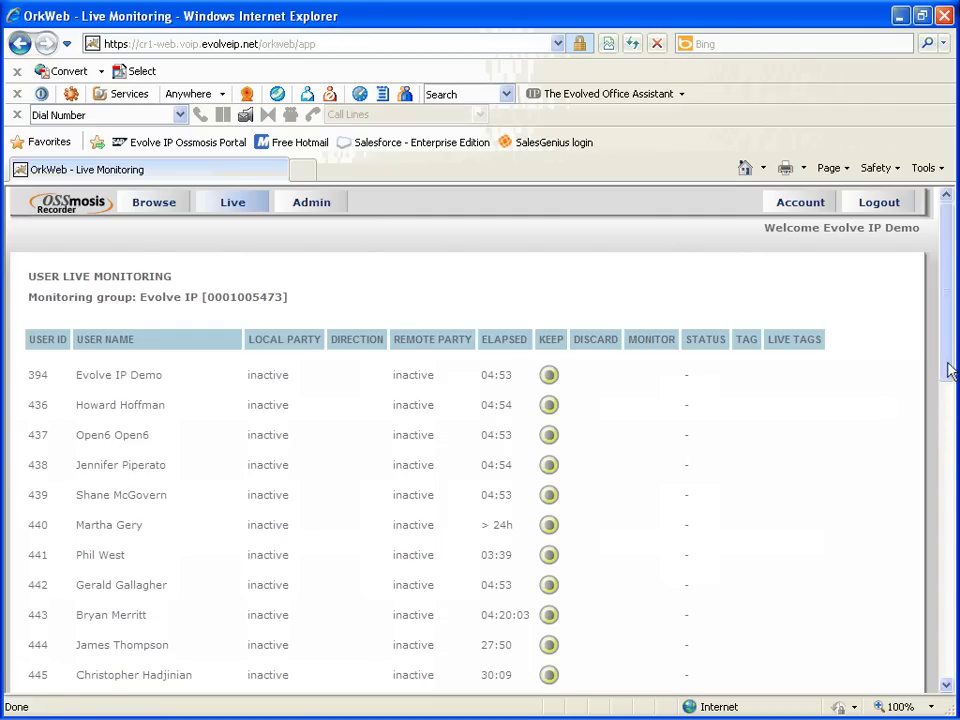
pyautogui.moveTo(945, 321); pyautogui.dragTo(937, 503)
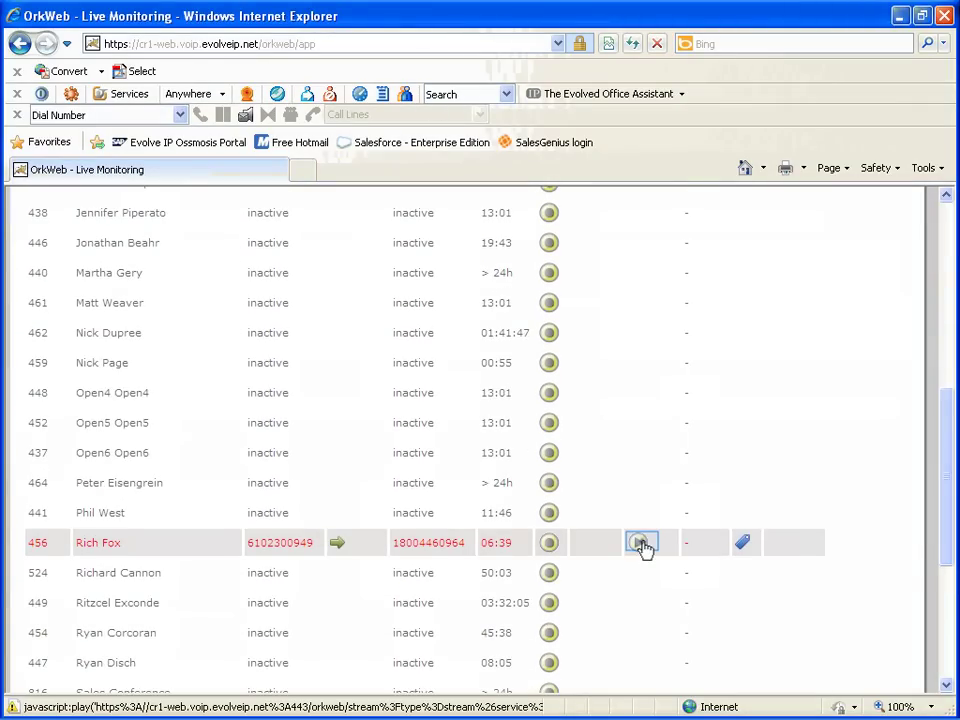
# Start monitoring the single active call in the Evolve IP Live Monitoring list
pyautogui.click(641, 544)
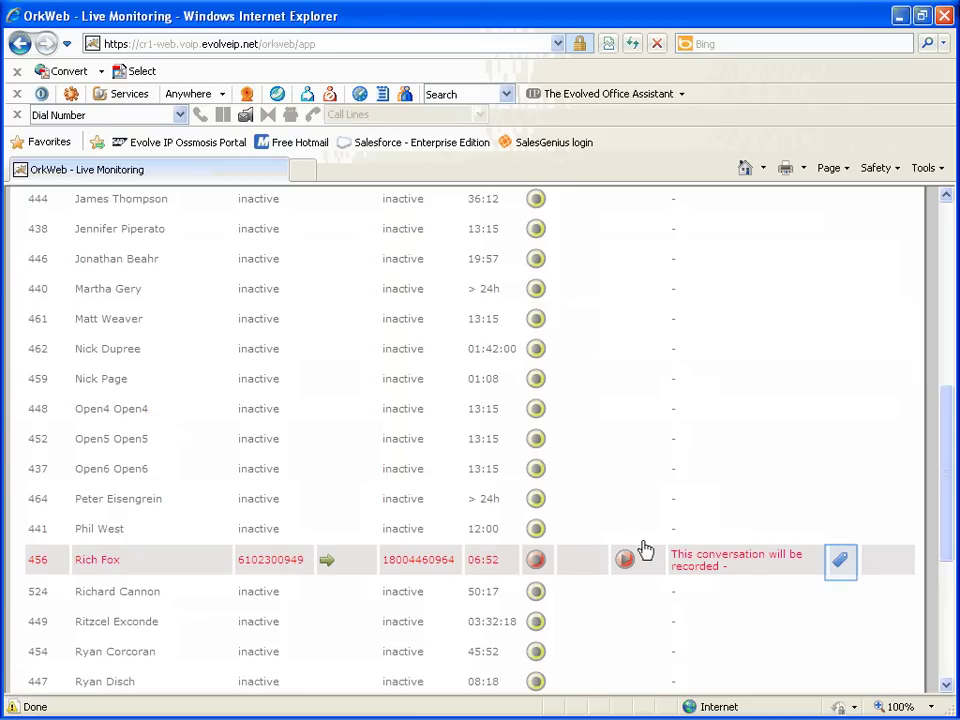
# Add a Bad Language tag with offset 10 and duration 10 to the live call, then submit it
pyautogui.click(842, 562)
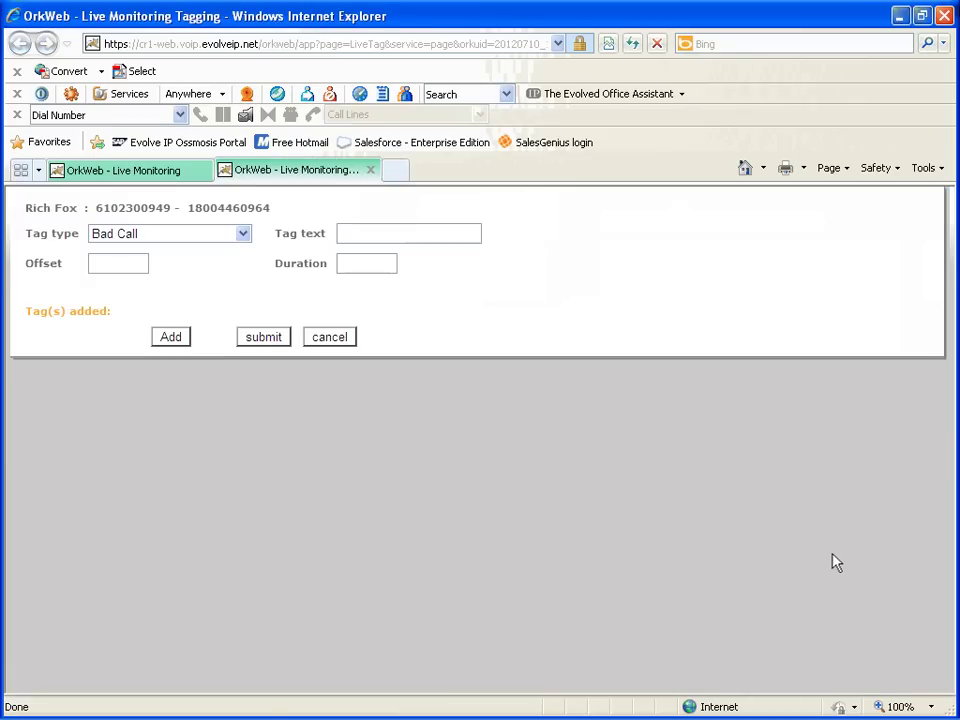
pyautogui.click(143, 238)
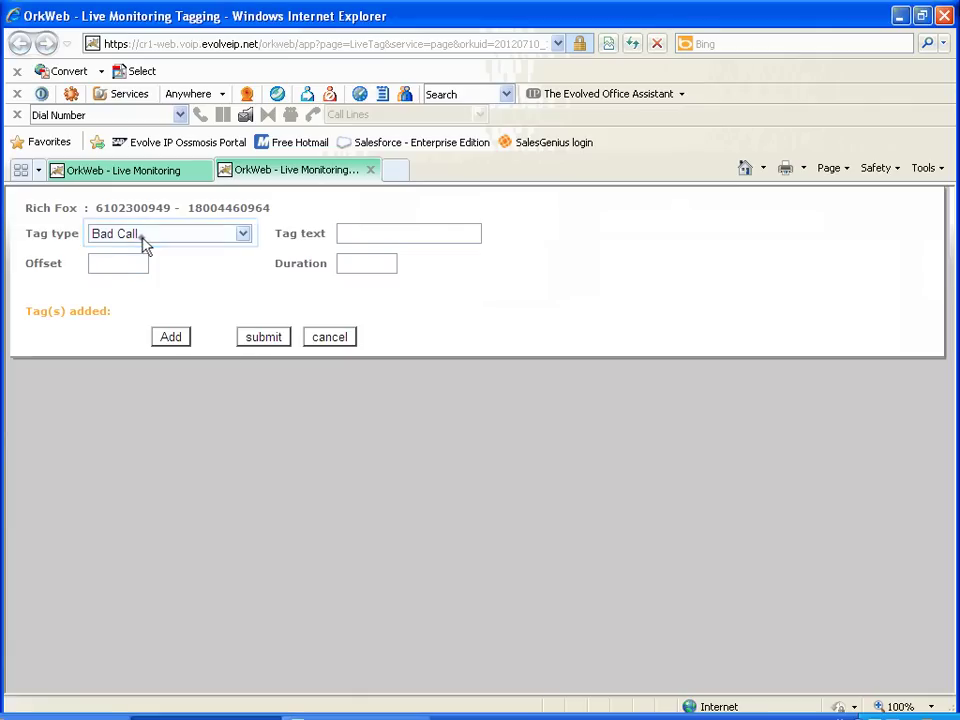
pyautogui.click(119, 267)
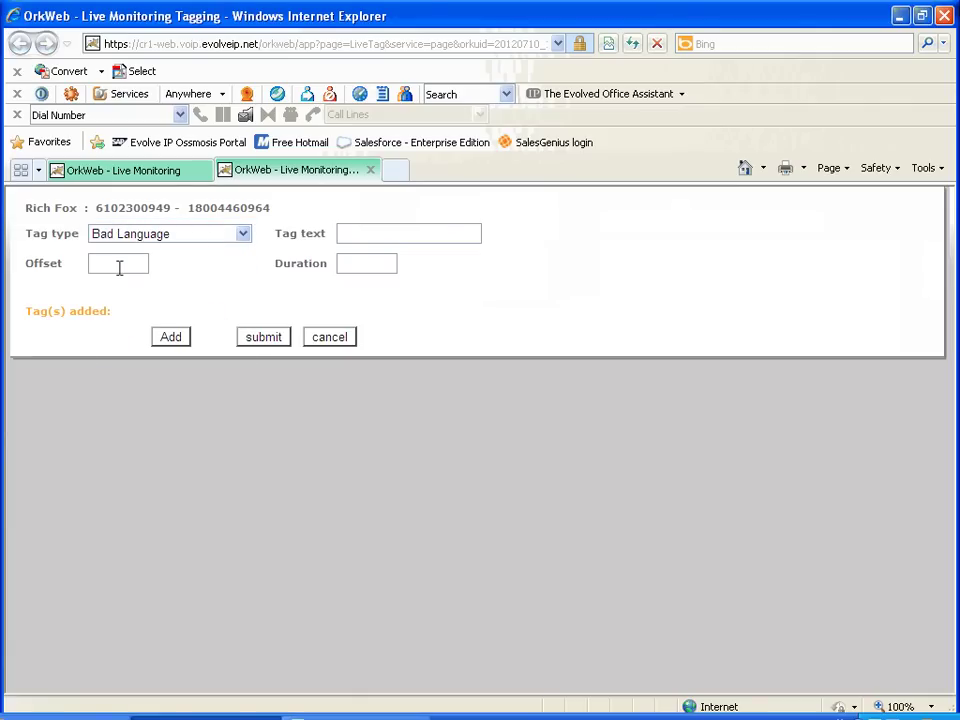
pyautogui.click(119, 267)
pyautogui.write('10')
pyautogui.press('Tab')
pyautogui.write('10')
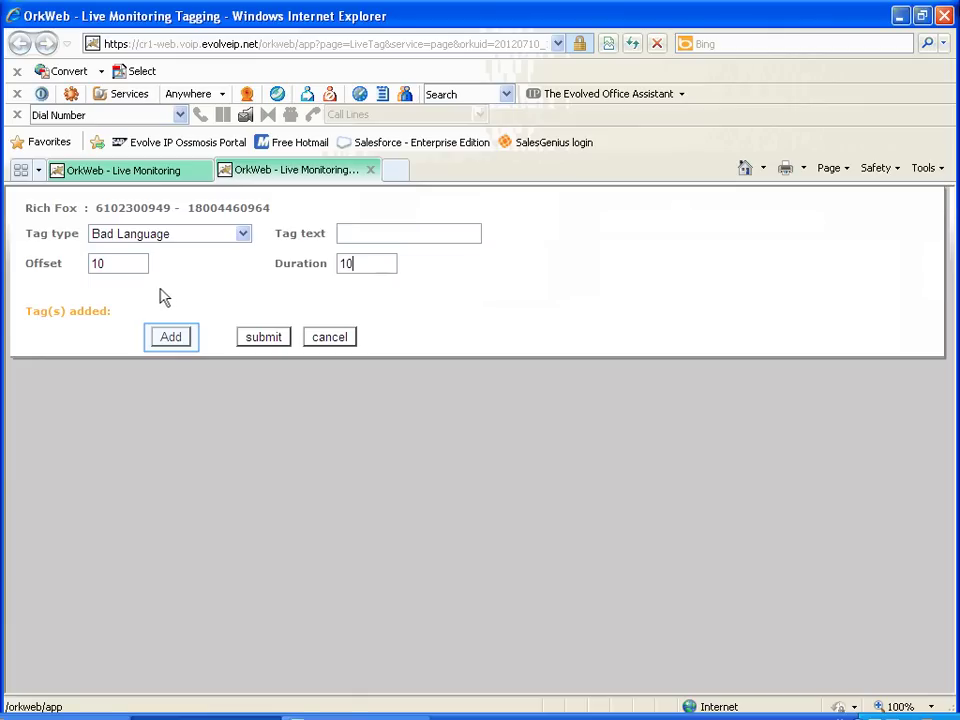
pyautogui.click(172, 340)
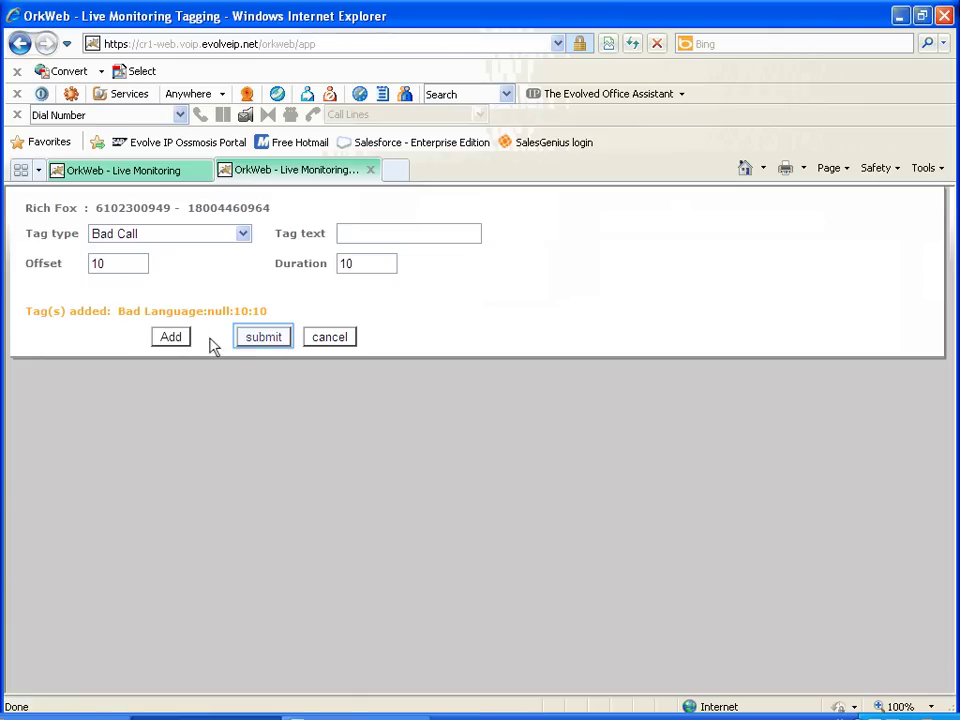
pyautogui.click(275, 342)
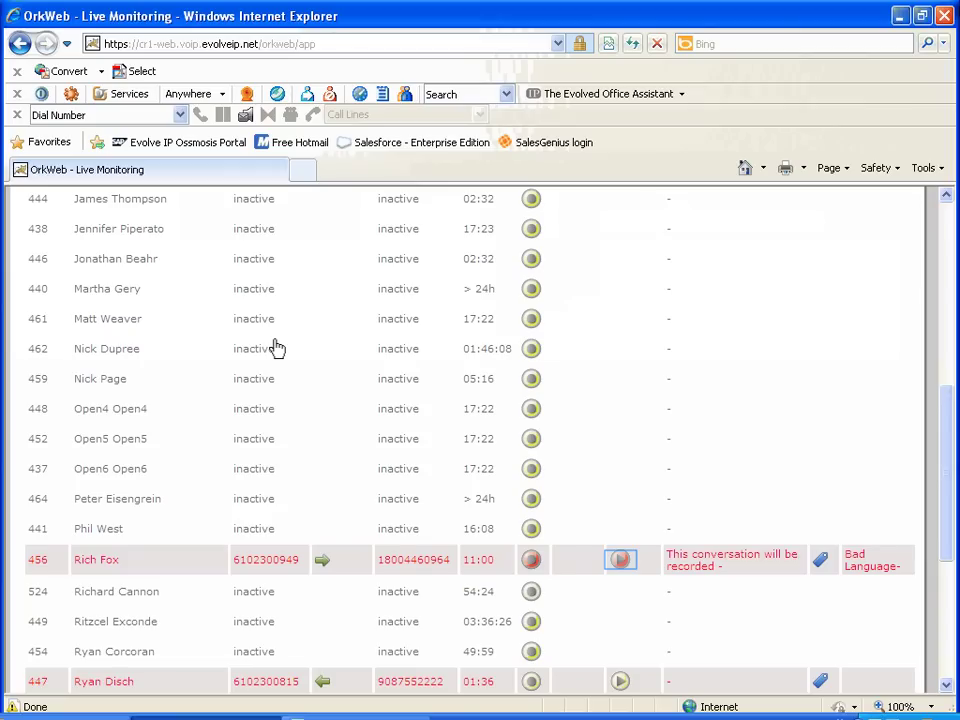
# Back in the recordings list, select the first and third recordings
pyautogui.click(621, 562)
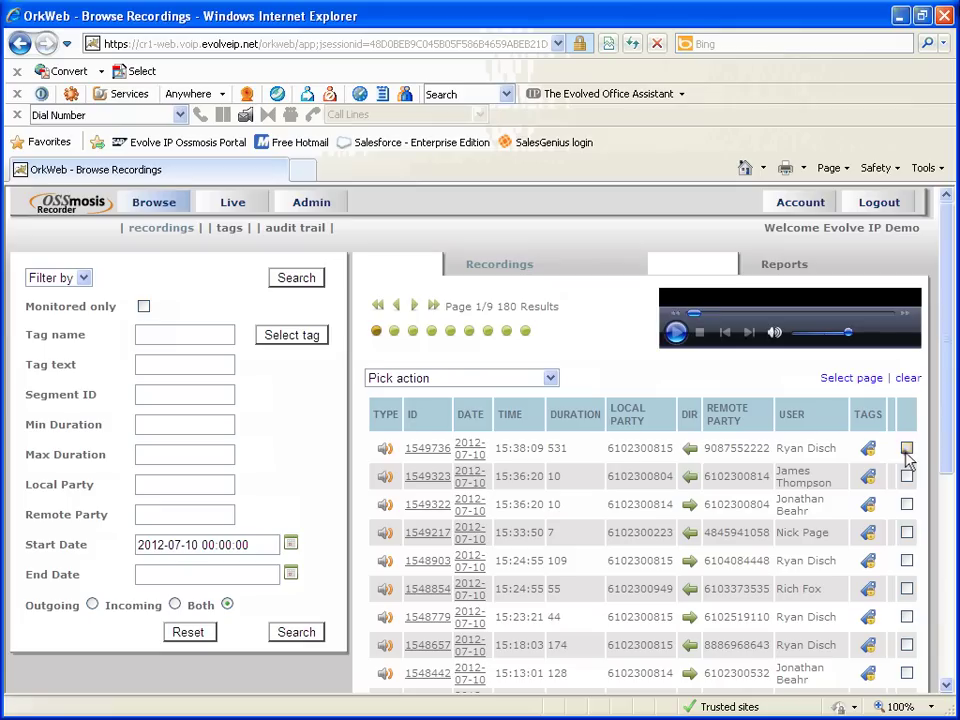
pyautogui.click(906, 449)
pyautogui.click(906, 505)
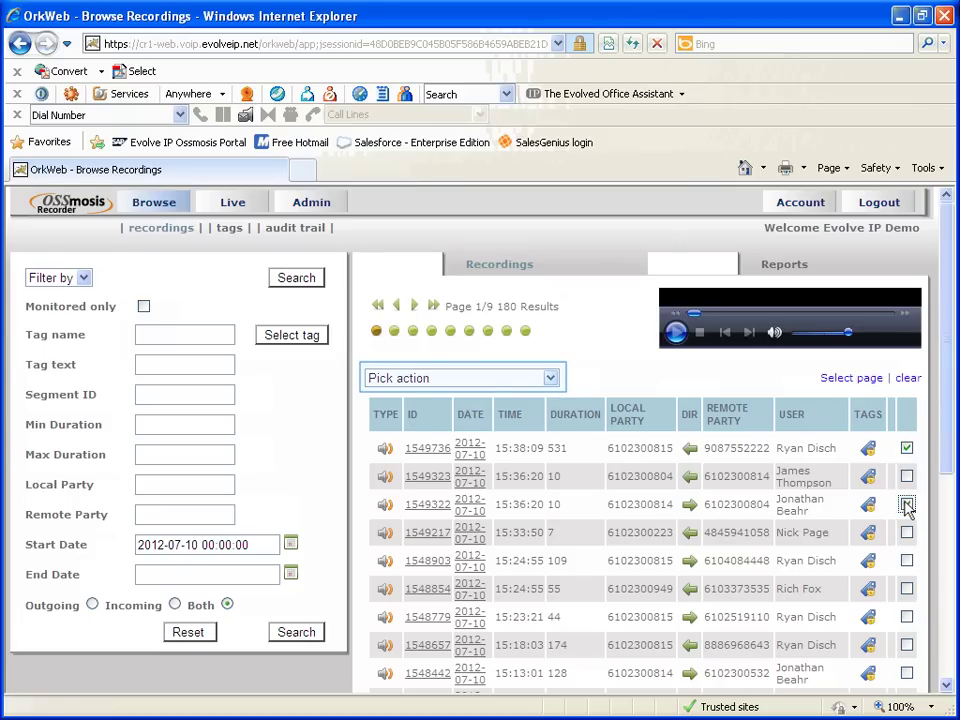
# Export the selected media files and open the downloaded recordings.zip
pyautogui.click(485, 378)
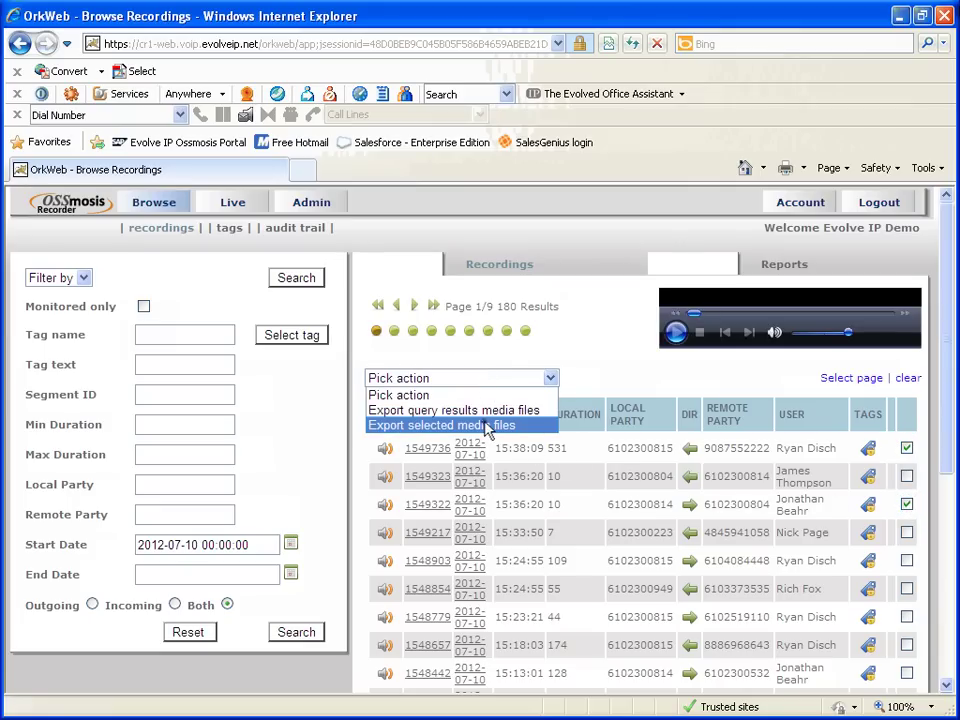
pyautogui.click(488, 424)
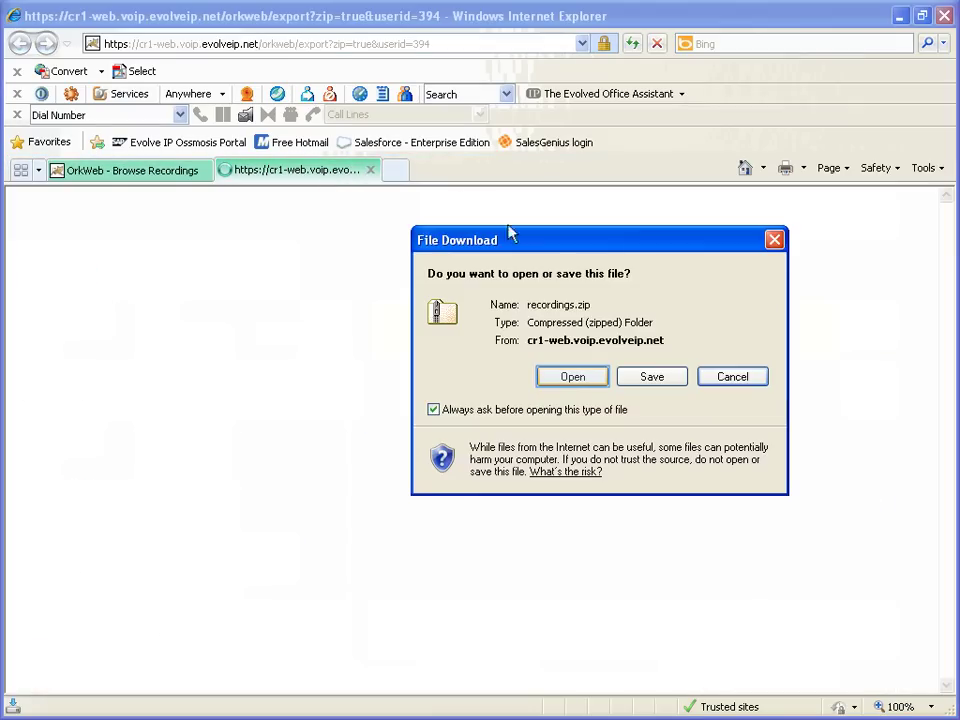
pyautogui.click(570, 378)
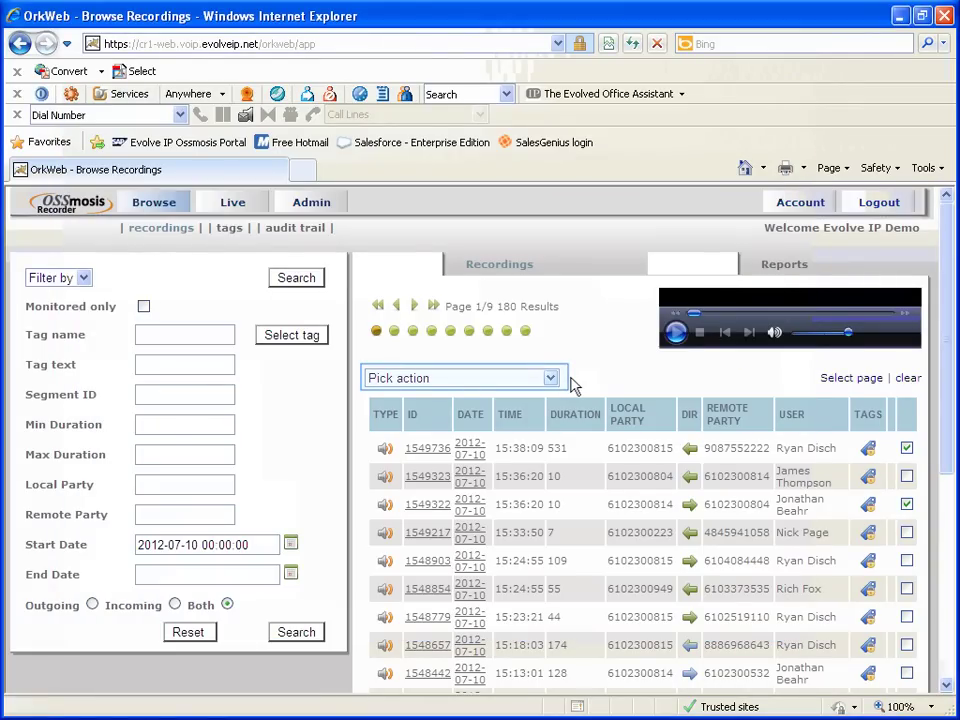
pyautogui.click(497, 378)
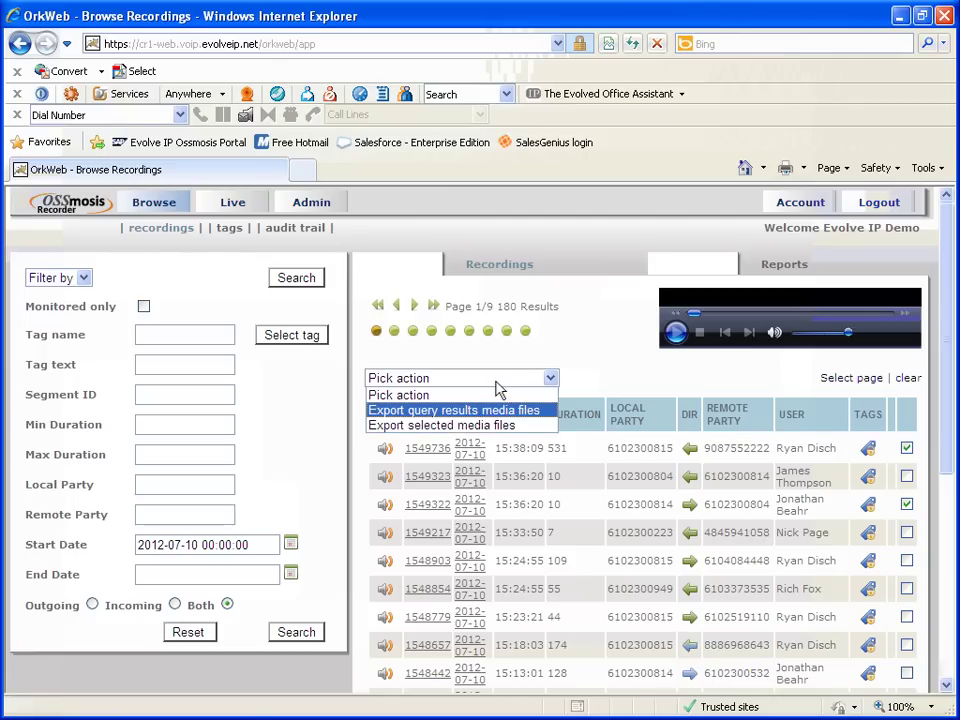